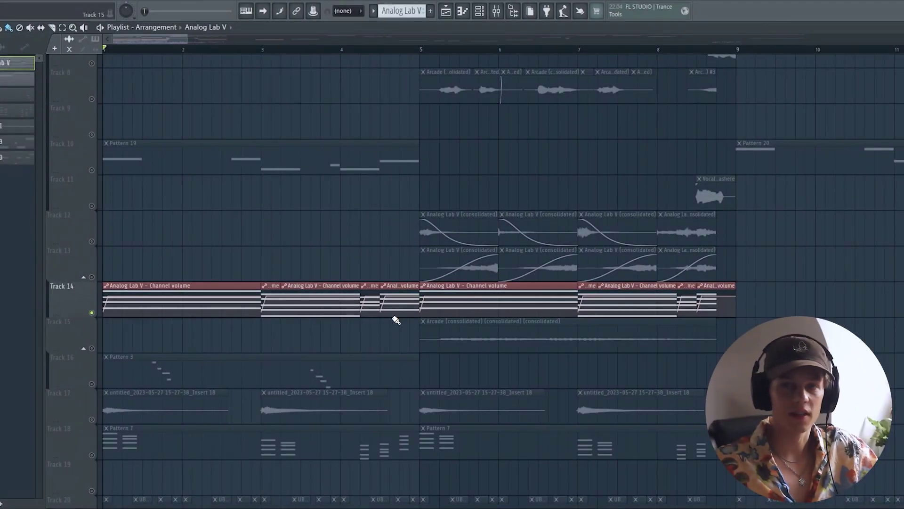
{"action": "key", "text": "F7"}
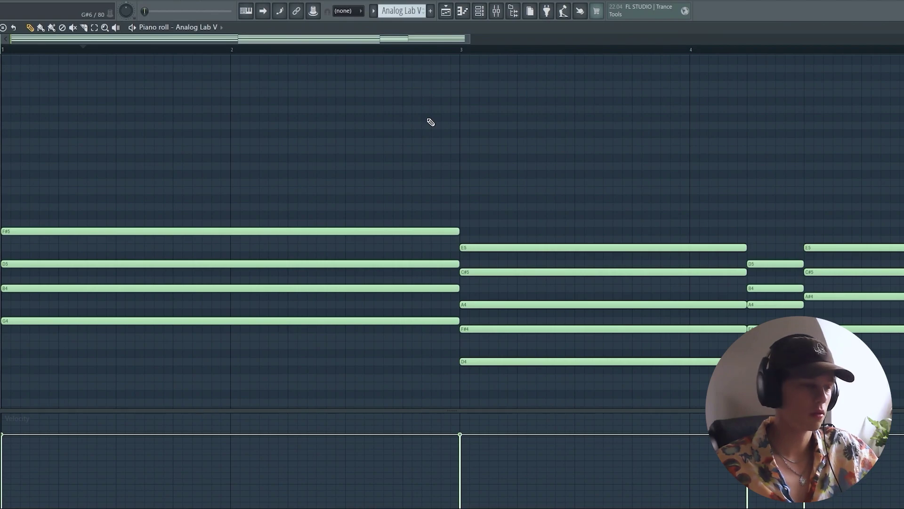
{"action": "key", "text": "space"}
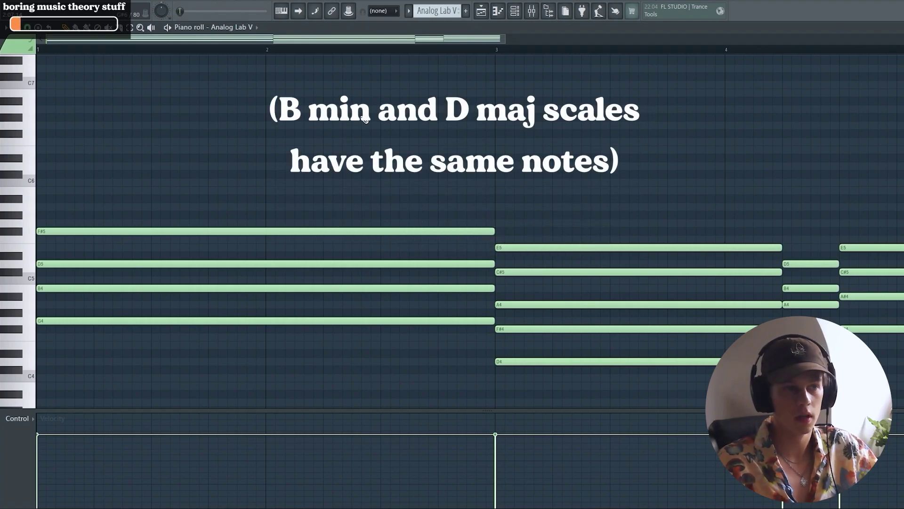
{"action": "scroll", "coordinate": [406, 128], "scroll_direction": "down", "scroll_amount": 1}
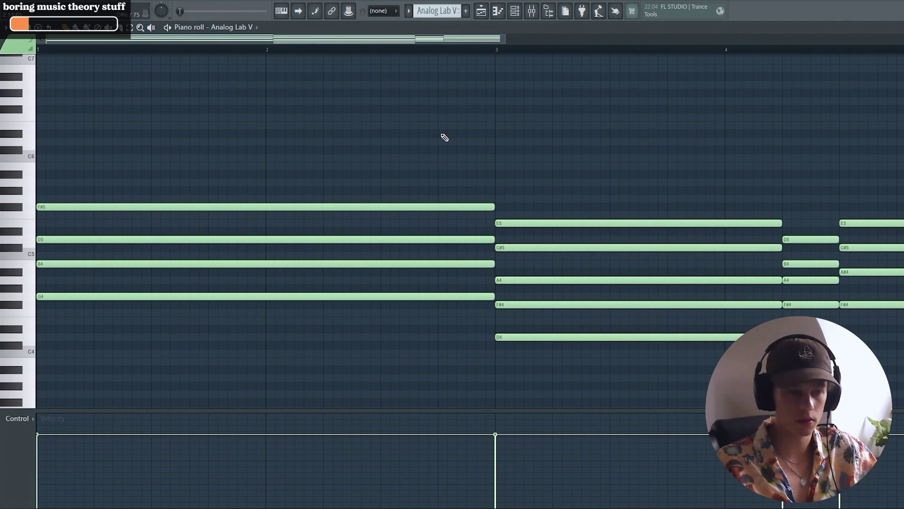
{"action": "left_click_drag", "start_coordinate": [316, 127], "coordinate": [589, 371]}
{"action": "left_click_drag", "start_coordinate": [193, 332], "coordinate": [198, 163]}
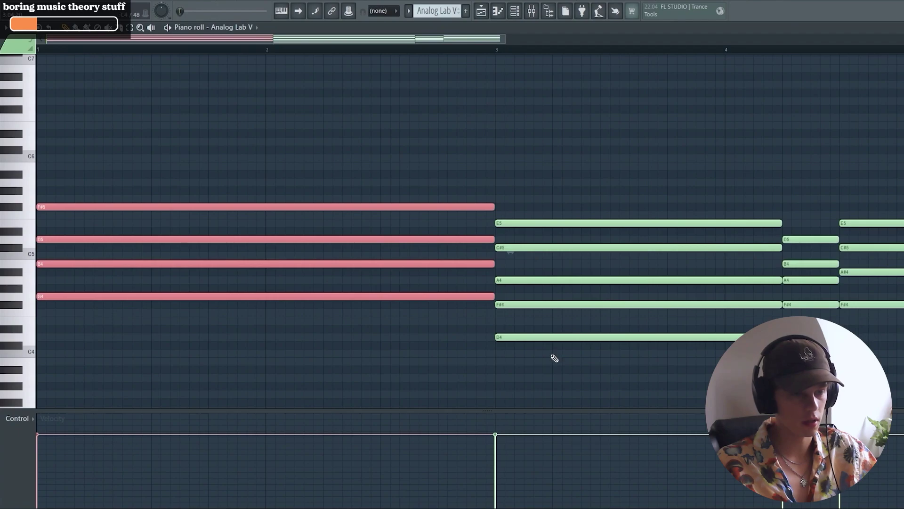
{"action": "left_click_drag", "start_coordinate": [555, 363], "coordinate": [586, 99]}
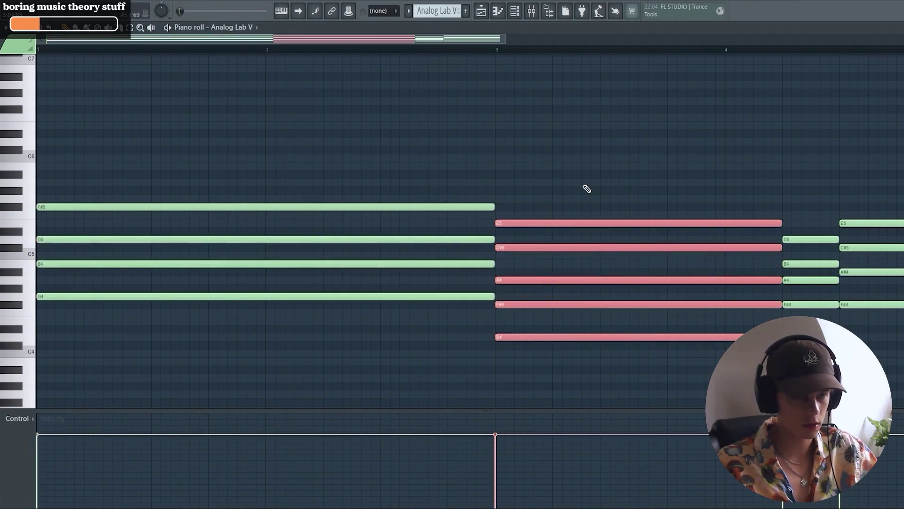
{"action": "scroll", "coordinate": [630, 69], "scroll_direction": "down", "scroll_amount": 1}
{"action": "left_click_drag", "start_coordinate": [529, 377], "coordinate": [830, 137]}
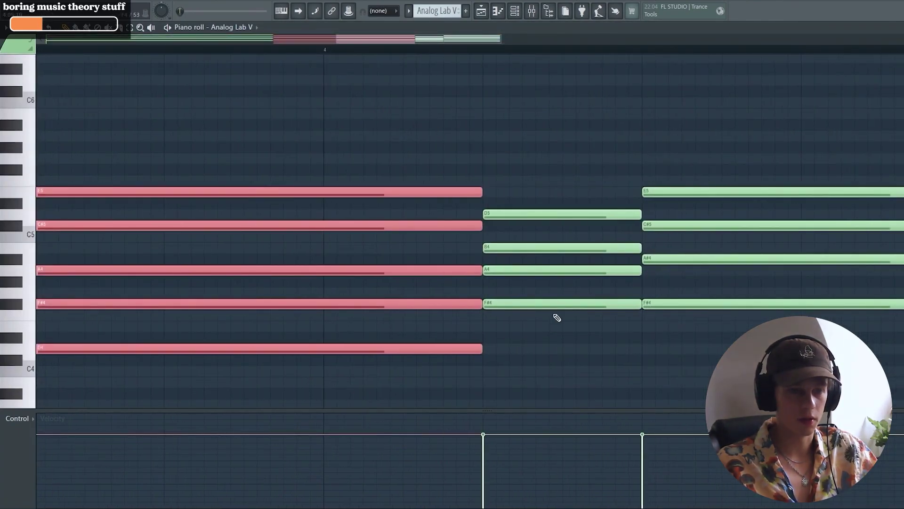
{"action": "left_click_drag", "start_coordinate": [535, 354], "coordinate": [874, 131]}
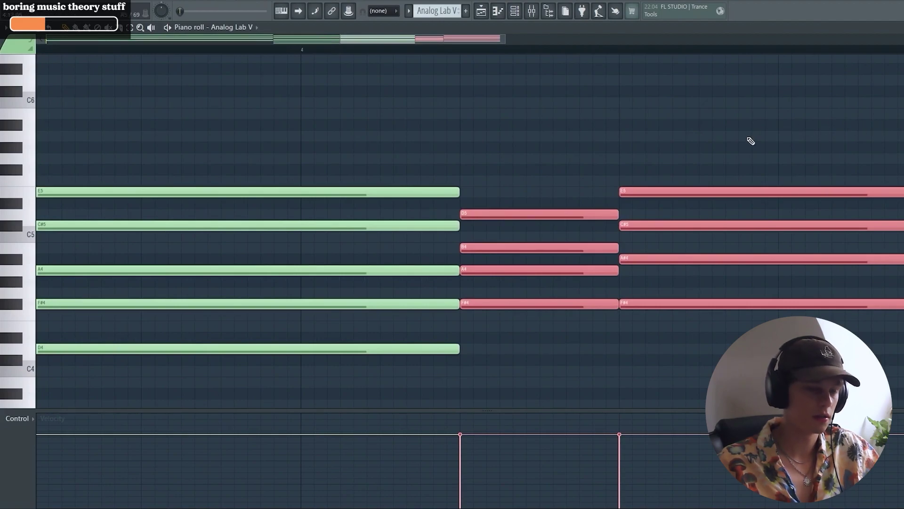
{"action": "scroll", "coordinate": [518, 264], "scroll_direction": "down", "scroll_amount": 2}
{"action": "left_click_drag", "start_coordinate": [523, 264], "coordinate": [527, 342]}
{"action": "key", "text": "ctrl+Up"}
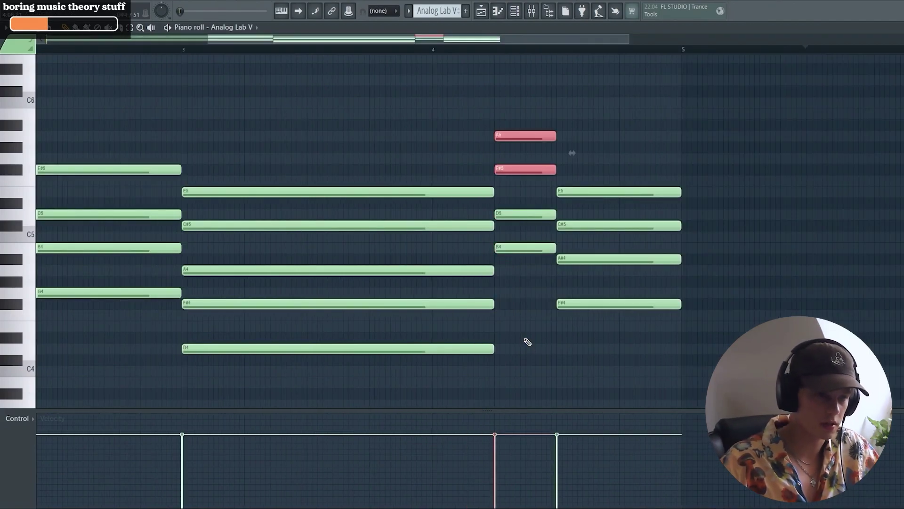
{"action": "key", "text": "ctrl+Down"}
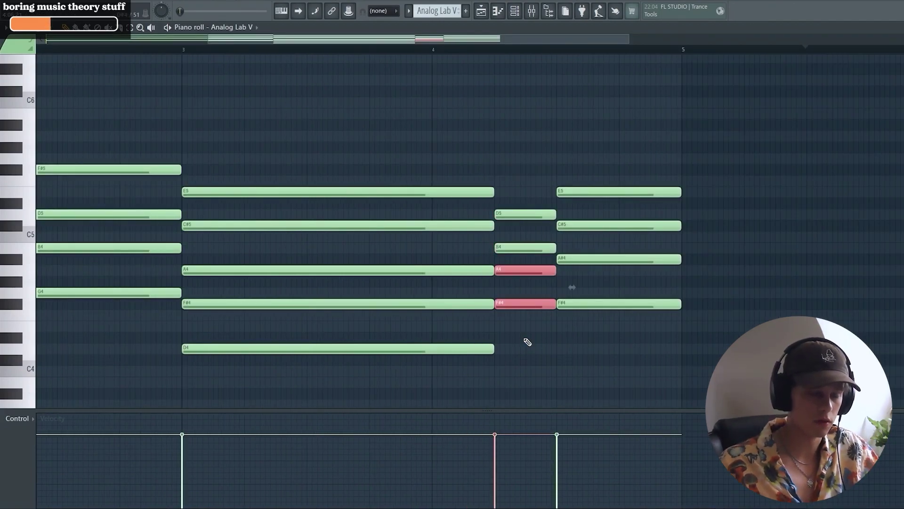
{"action": "left_click_drag", "start_coordinate": [565, 329], "coordinate": [670, 153]}
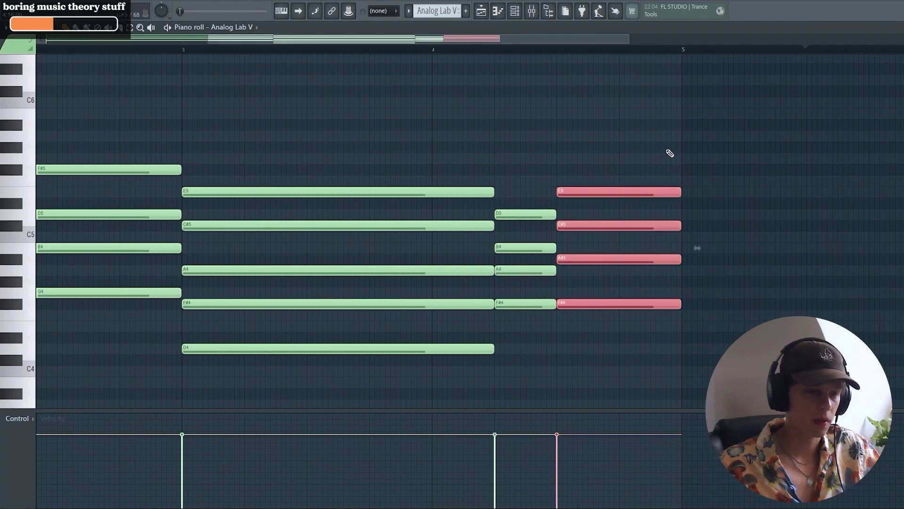
- Draw a trial F#4–A4–C#5–E5 chord just after bar 5
{"action": "left_click", "coordinate": [591, 259]}
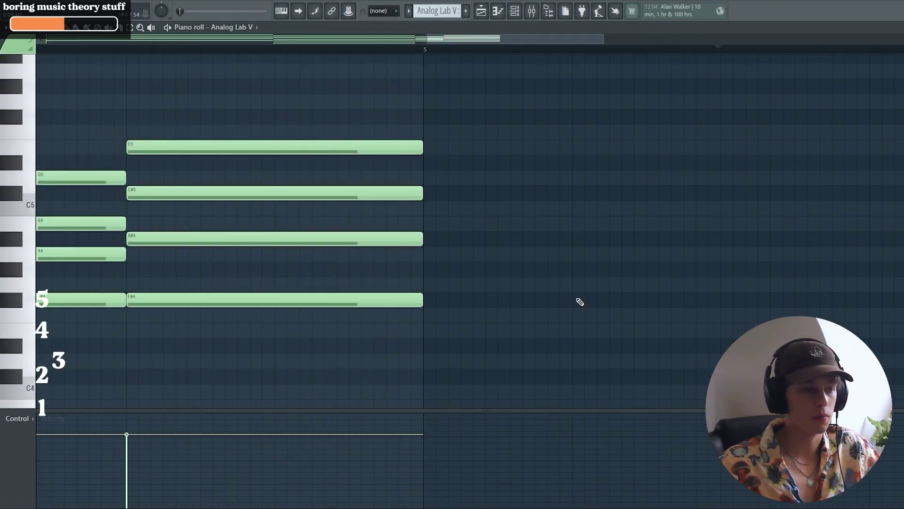
{"action": "left_click", "coordinate": [577, 301]}
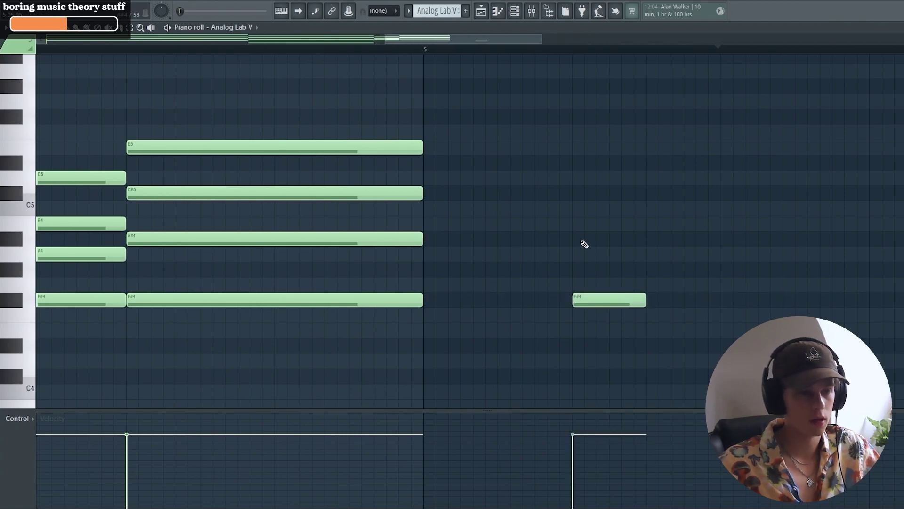
{"action": "left_click", "coordinate": [575, 254]}
{"action": "left_click", "coordinate": [575, 193]}
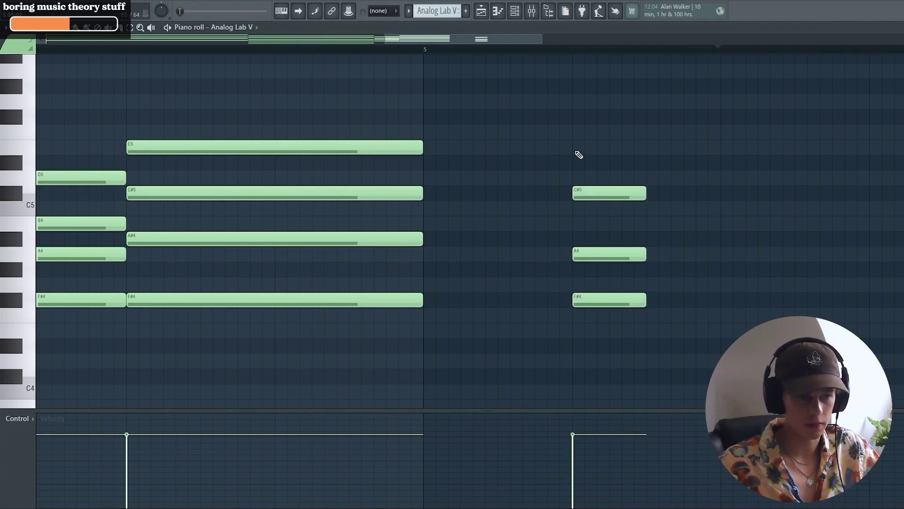
{"action": "left_click", "coordinate": [575, 146]}
- Move the trial chord onto the last chord, undo the move, and select its A4 note
{"action": "left_click_drag", "start_coordinate": [598, 302], "coordinate": [183, 293]}
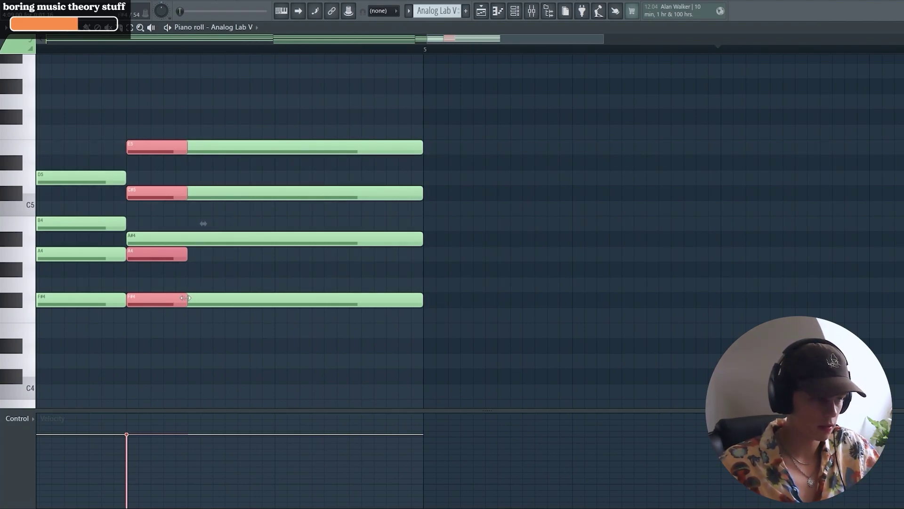
{"action": "key", "text": "ctrl+alt+z"}
{"action": "key", "text": "ctrl+alt+z"}
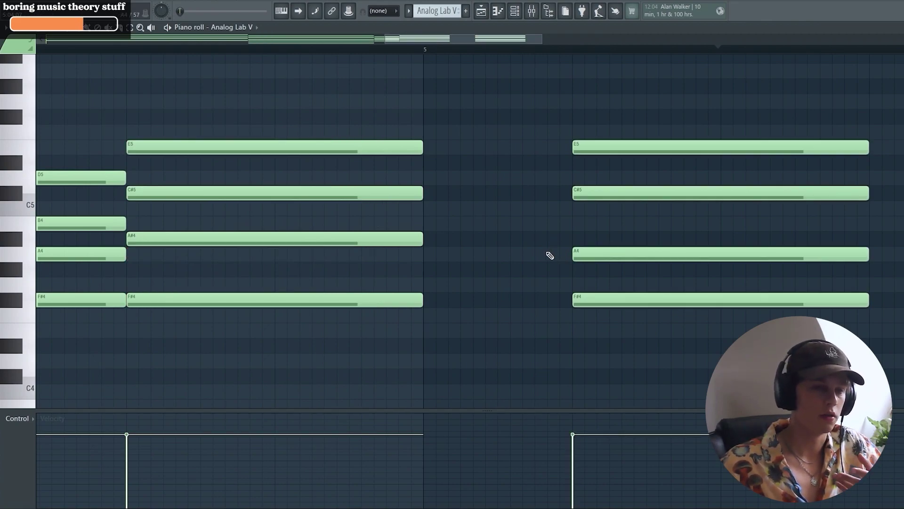
{"action": "left_click_drag", "start_coordinate": [534, 248], "coordinate": [677, 255]}
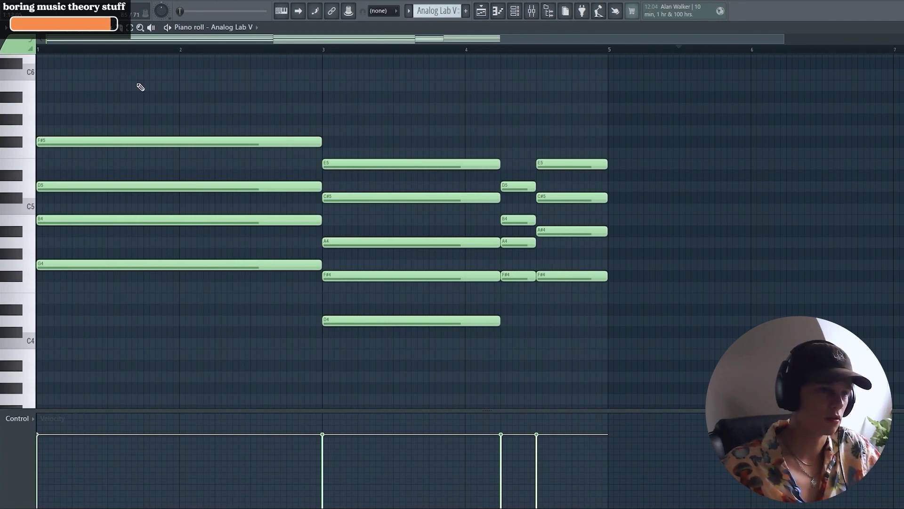
- Copy the opening chord to bar 5, select the last chord's F#4, A#4 and C#5, and return to the playlist
{"action": "left_click_drag", "start_coordinate": [141, 81], "coordinate": [641, 264]}
{"action": "left_click", "coordinate": [573, 275]}
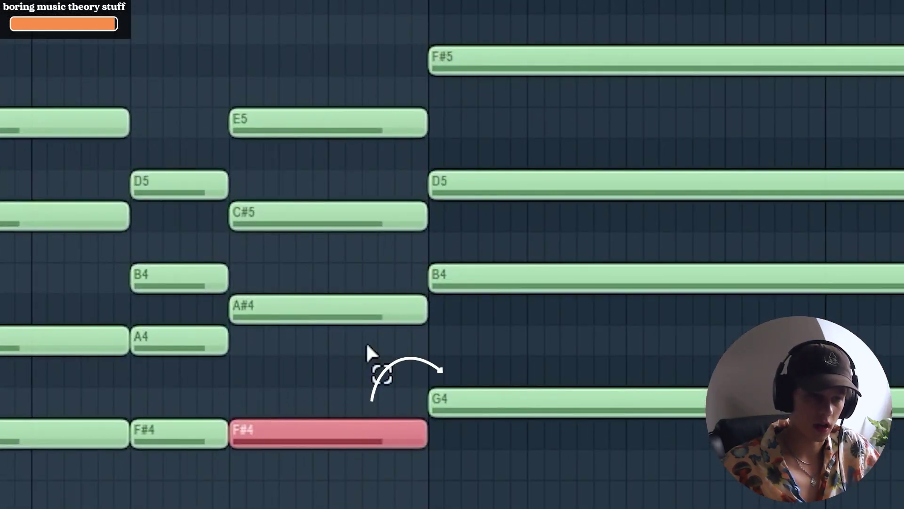
{"action": "left_click", "coordinate": [367, 309], "text": "ctrl"}
{"action": "left_click", "coordinate": [406, 215], "text": "ctrl"}
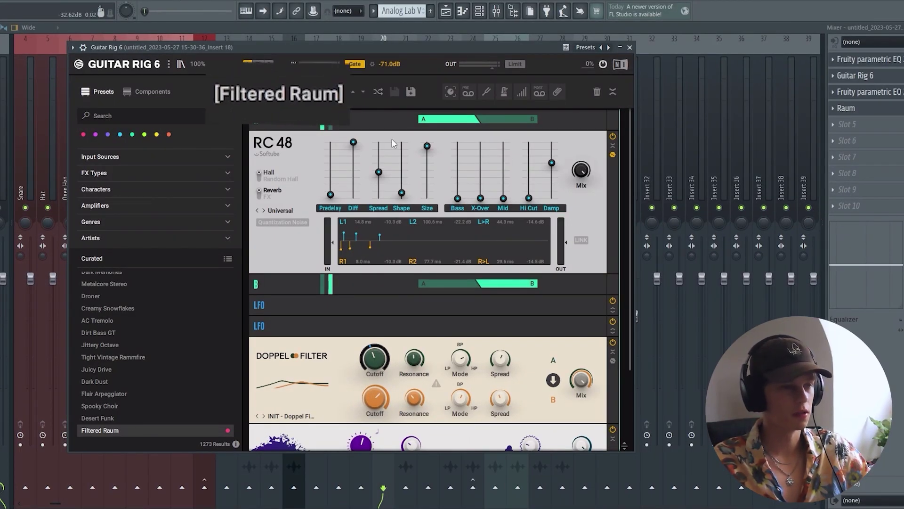
{"action": "left_click", "coordinate": [446, 11]}
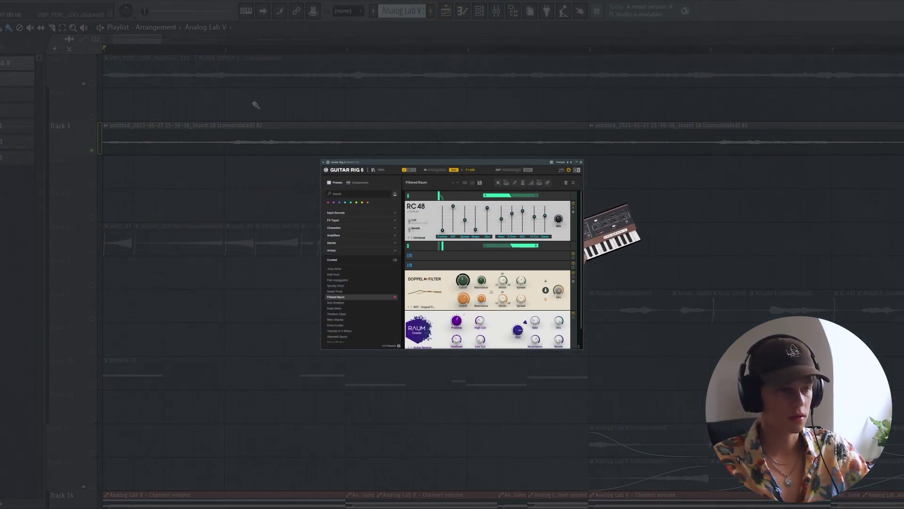
{"action": "scroll", "coordinate": [359, 209], "scroll_direction": "down", "scroll_amount": 1}
{"action": "scroll", "coordinate": [254, 145], "scroll_direction": "down", "scroll_amount": 3}
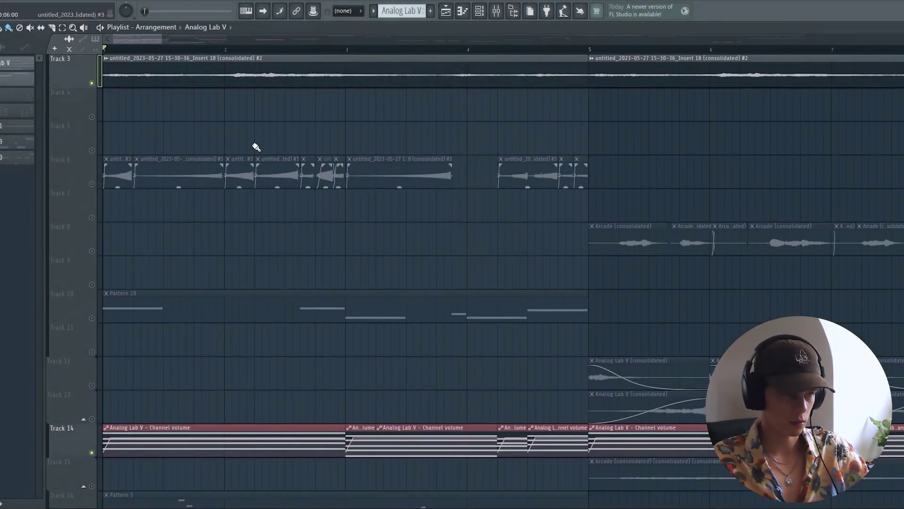
{"action": "scroll", "coordinate": [186, 138], "scroll_direction": "up", "scroll_amount": 4}
{"action": "scroll", "coordinate": [229, 141], "scroll_direction": "down", "scroll_amount": 4}
{"action": "scroll", "coordinate": [229, 143], "scroll_direction": "up", "scroll_amount": 2}
{"action": "scroll", "coordinate": [228, 144], "scroll_direction": "up", "scroll_amount": 2}
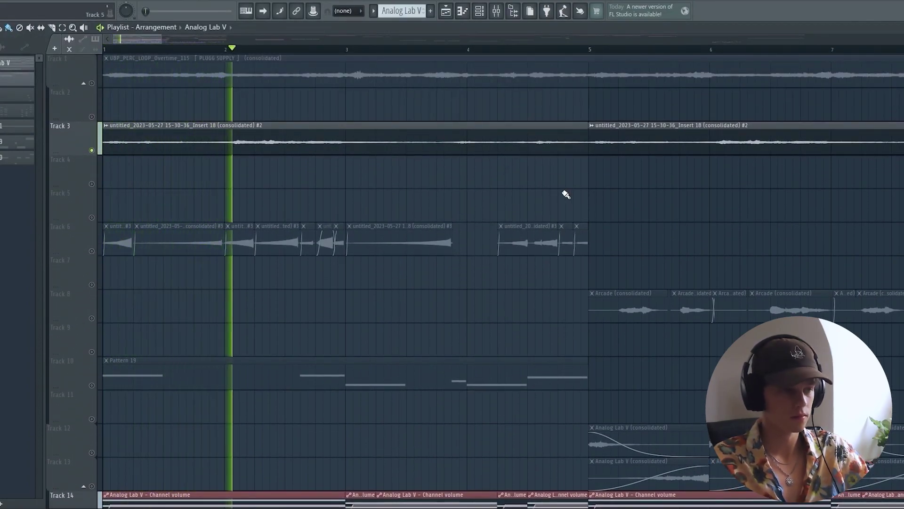
{"action": "scroll", "coordinate": [567, 194], "scroll_direction": "down", "scroll_amount": 2}
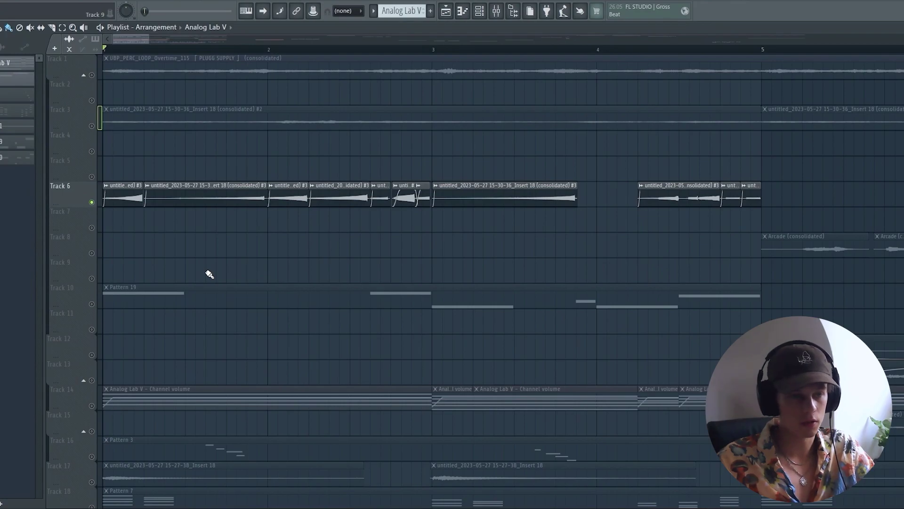
{"action": "key", "text": "space"}
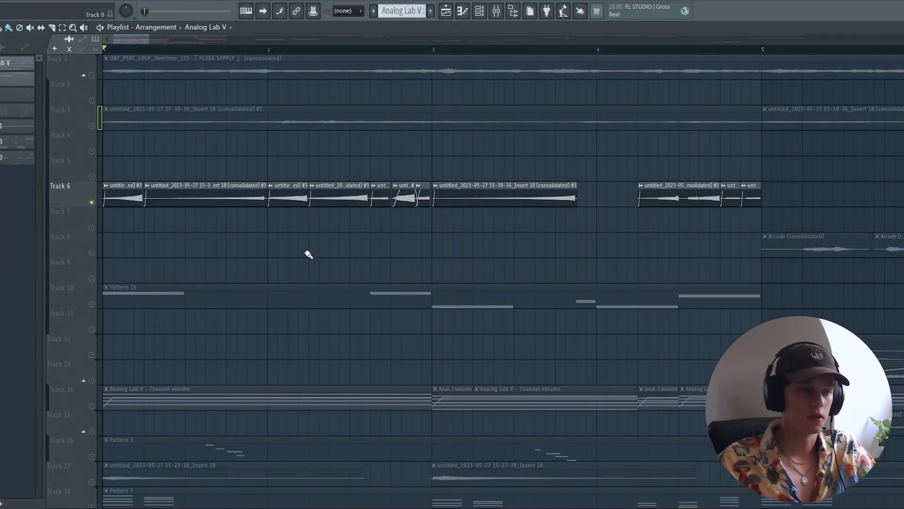
{"action": "scroll", "coordinate": [301, 285], "scroll_direction": "down", "scroll_amount": 8}
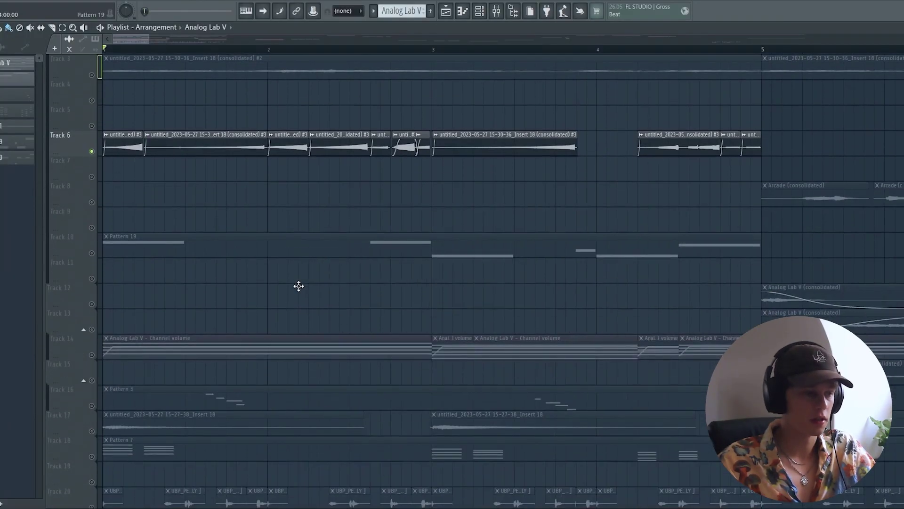
{"action": "scroll", "coordinate": [562, 237], "scroll_direction": "up", "scroll_amount": 6}
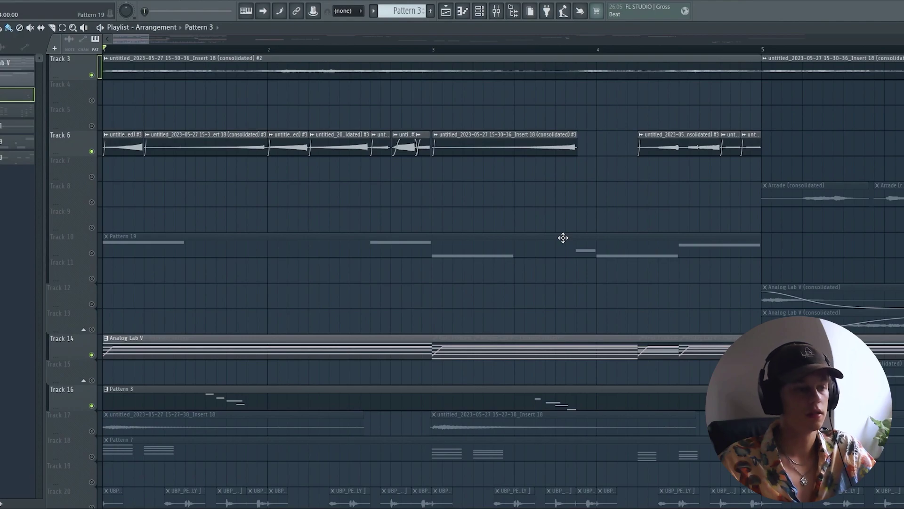
{"action": "key", "text": "space"}
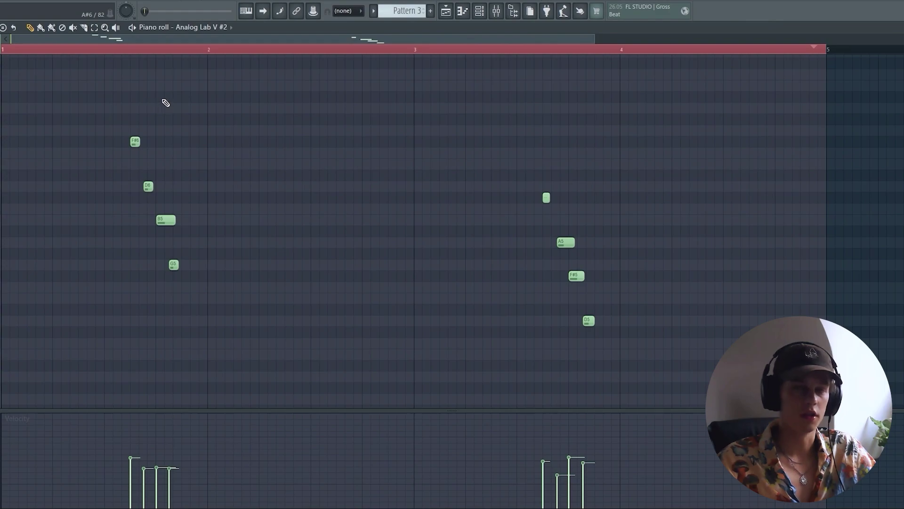
{"action": "left_click_drag", "start_coordinate": [124, 130], "coordinate": [218, 306]}
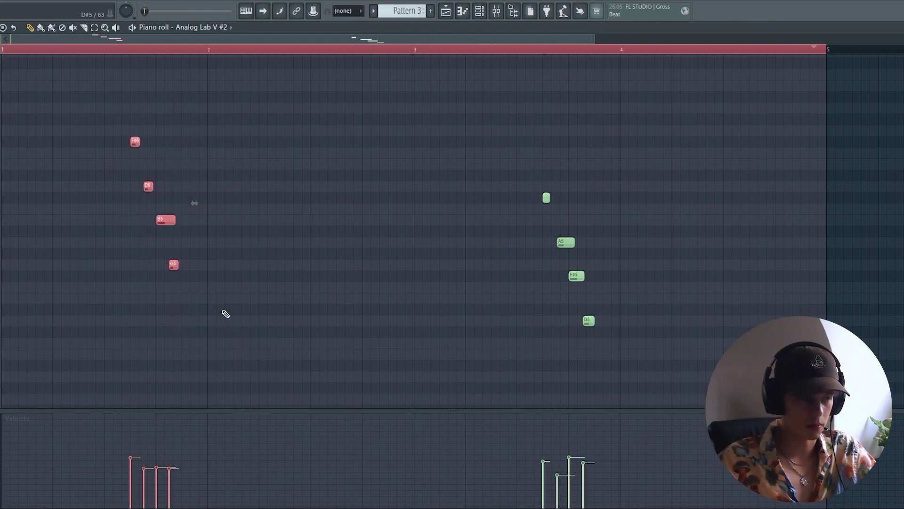
{"action": "key", "text": "F5"}
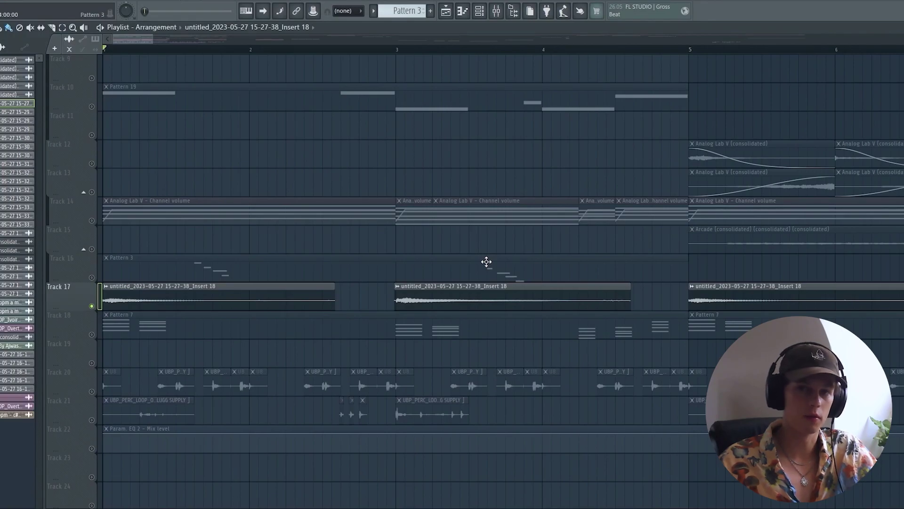
{"action": "key", "text": "space"}
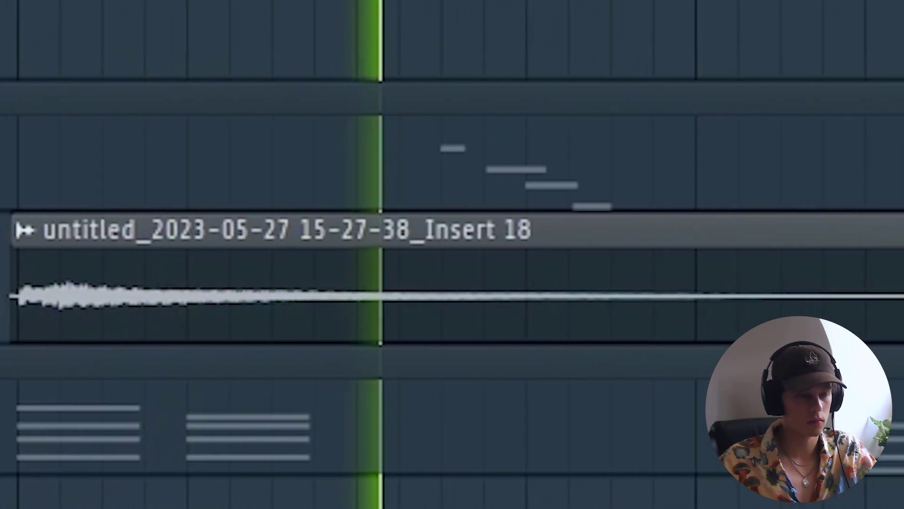
{"action": "key", "text": "space"}
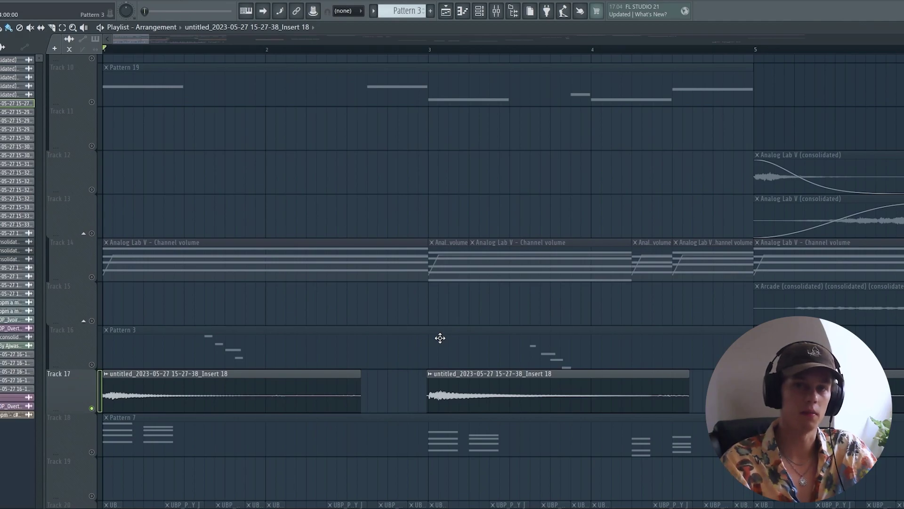
{"action": "scroll", "coordinate": [212, 415], "scroll_direction": "down", "scroll_amount": 3}
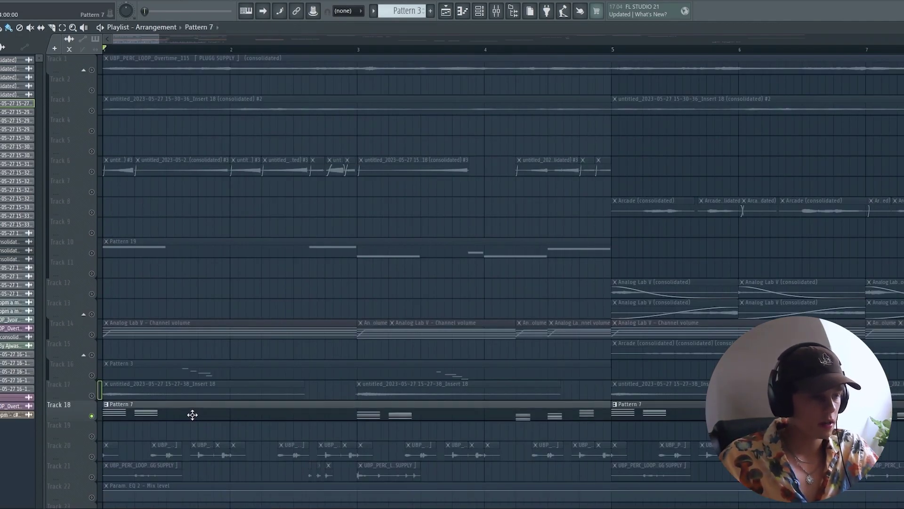
{"action": "double_click", "coordinate": [194, 414]}
{"action": "scroll", "coordinate": [289, 191], "scroll_direction": "down", "scroll_amount": 1}
{"action": "key", "text": "space"}
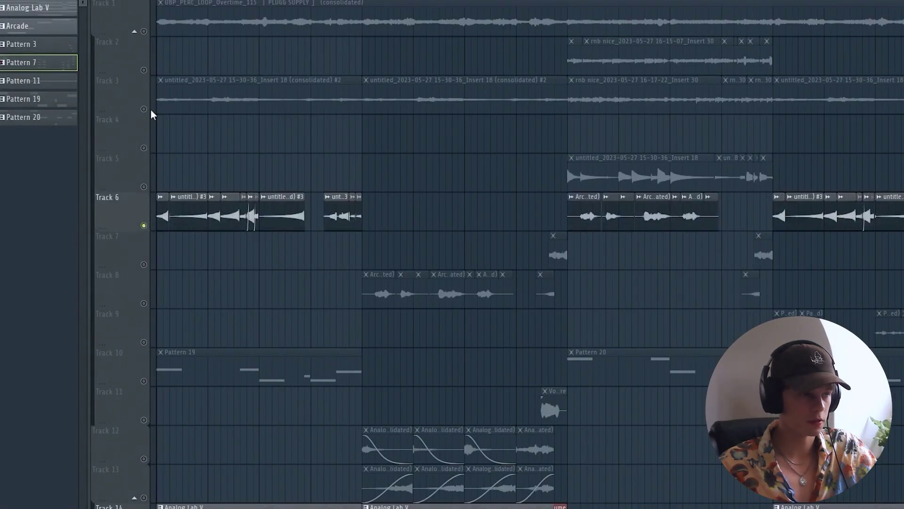
{"action": "key", "text": "space"}
{"action": "scroll", "coordinate": [518, 179], "scroll_direction": "down", "scroll_amount": 3}
{"action": "scroll", "coordinate": [673, 330], "scroll_direction": "down", "scroll_amount": 1}
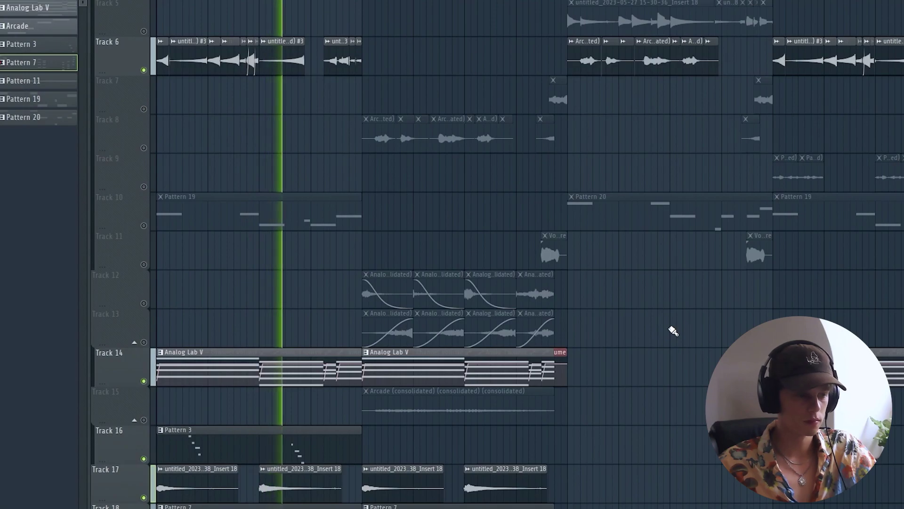
{"action": "scroll", "coordinate": [673, 331], "scroll_direction": "down", "scroll_amount": 1}
{"action": "scroll", "coordinate": [673, 331], "scroll_direction": "down", "scroll_amount": 2}
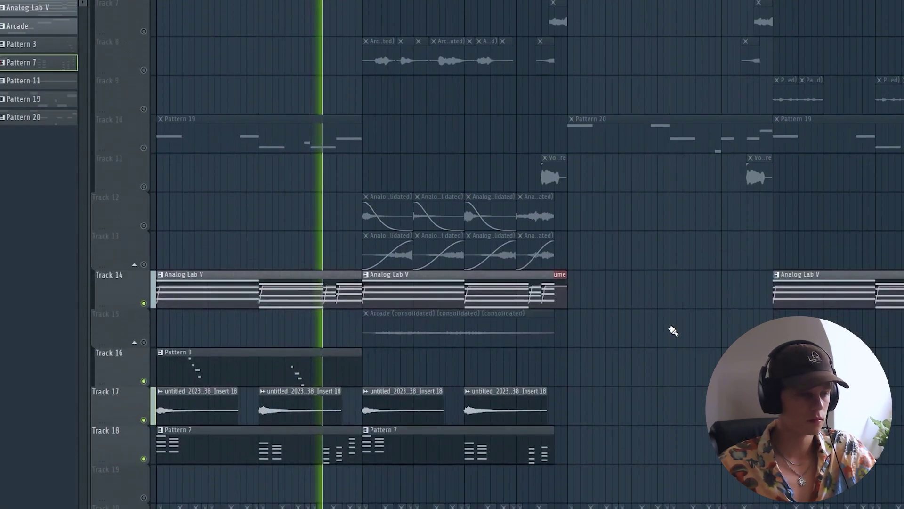
{"action": "scroll", "coordinate": [673, 331], "scroll_direction": "up", "scroll_amount": 2}
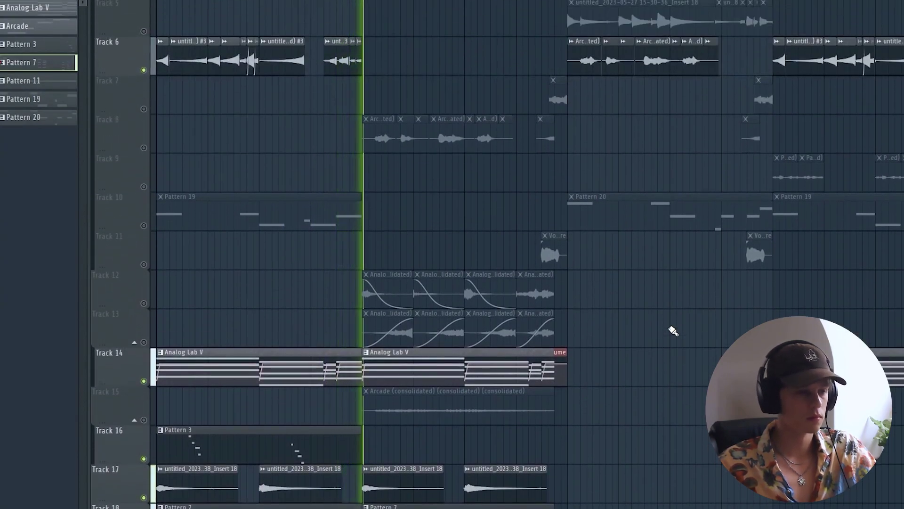
{"action": "scroll", "coordinate": [674, 332], "scroll_direction": "up", "scroll_amount": 1}
{"action": "scroll", "coordinate": [674, 331], "scroll_direction": "up", "scroll_amount": 3}
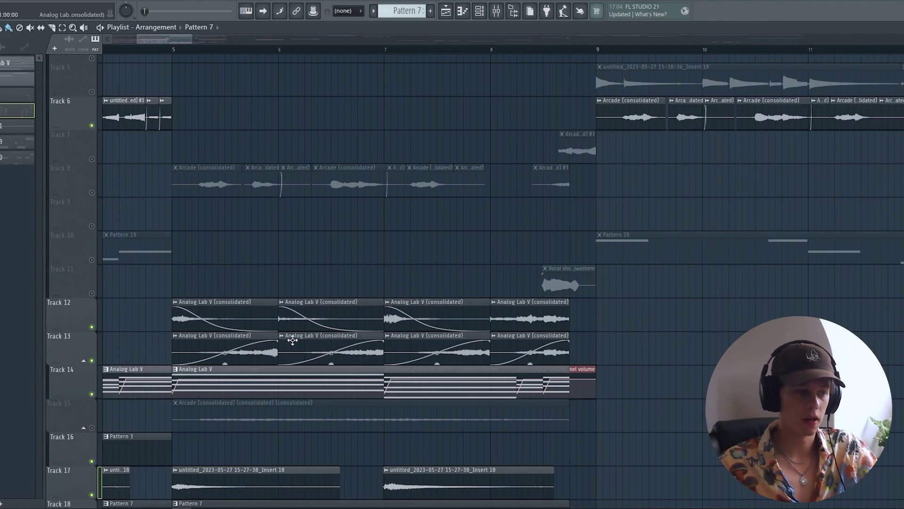
- Pitch the Analog Lab V clips on Tracks 12–13 up by 1200 cents
{"action": "left_click_drag", "start_coordinate": [151, 326], "coordinate": [572, 358]}
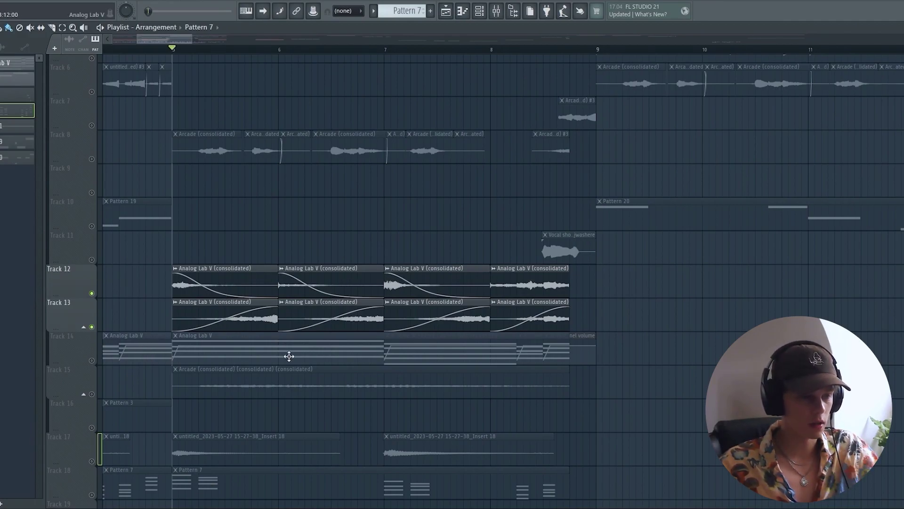
{"action": "double_click", "coordinate": [249, 287]}
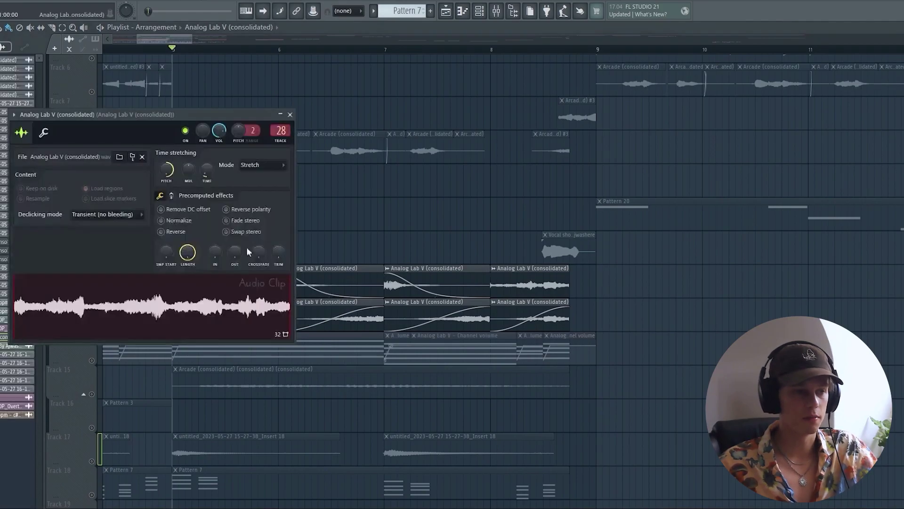
{"action": "left_click_drag", "start_coordinate": [166, 175], "coordinate": [165, 173]}
{"action": "left_click", "coordinate": [291, 114]}
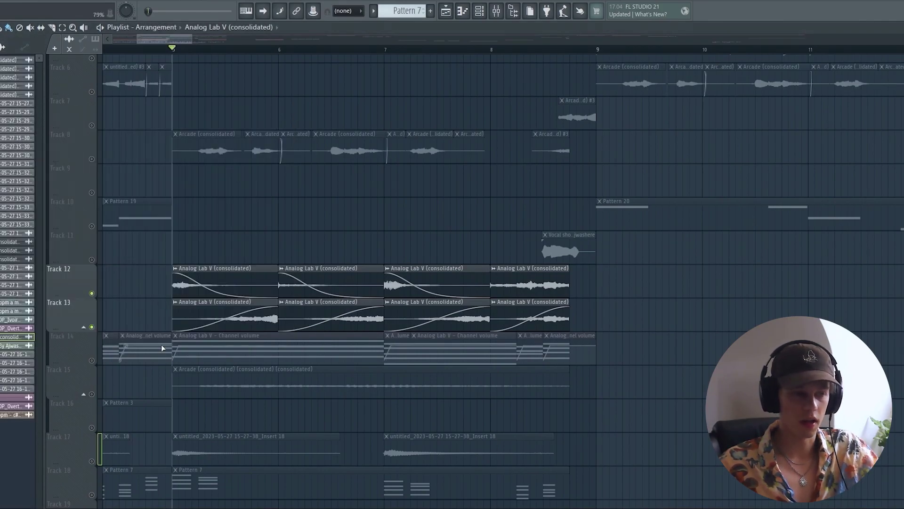
- Select all Track 14 clips and play the section from bar 5
{"action": "mouse_move", "coordinate": [231, 295]}
{"action": "mouse_move", "coordinate": [225, 319]}
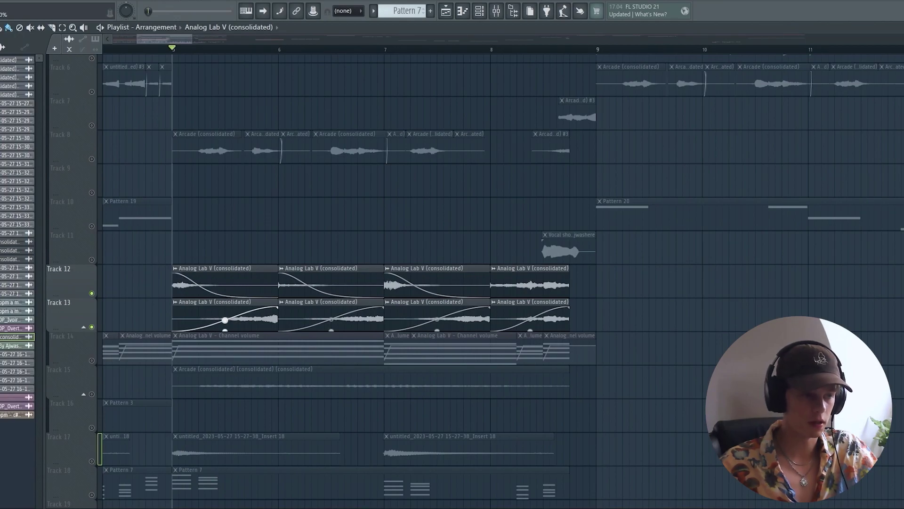
{"action": "left_click", "coordinate": [77, 347]}
{"action": "scroll", "coordinate": [712, 279], "scroll_direction": "down", "scroll_amount": 1}
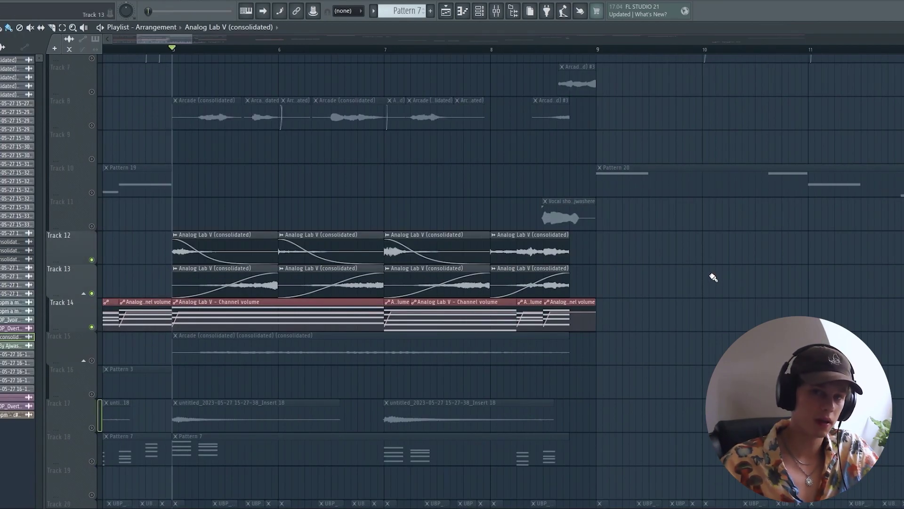
{"action": "key", "text": "space"}
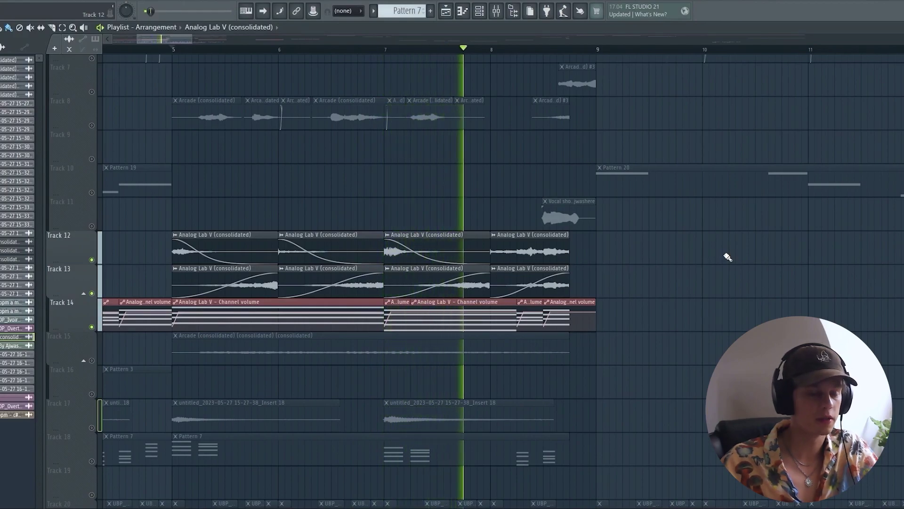
{"action": "scroll", "coordinate": [700, 257], "scroll_direction": "down", "scroll_amount": 2}
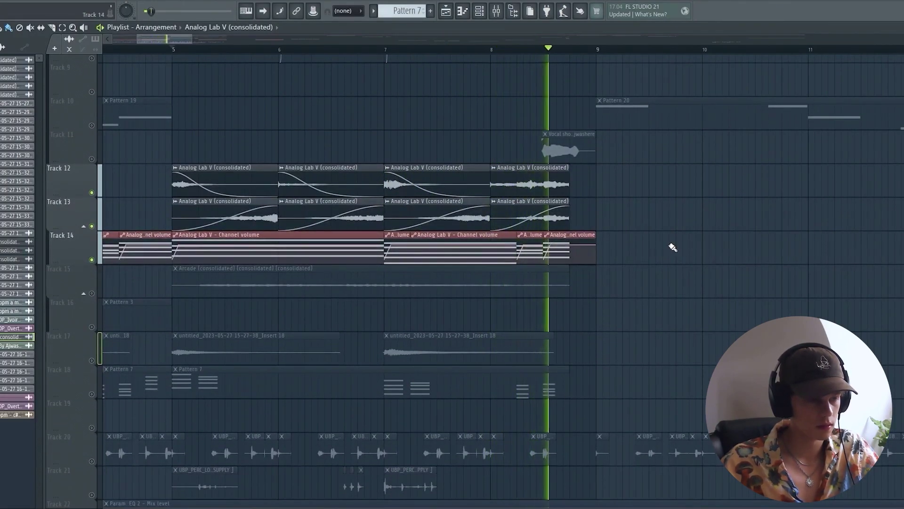
- Stop playback, check the Arcade instrument's preset, and play the Arcade clips on Track 8
{"action": "key", "text": "space"}
{"action": "scroll", "coordinate": [672, 246], "scroll_direction": "down", "scroll_amount": 3}
{"action": "scroll", "coordinate": [278, 330], "scroll_direction": "up", "scroll_amount": 3}
{"action": "scroll", "coordinate": [277, 330], "scroll_direction": "up", "scroll_amount": 5}
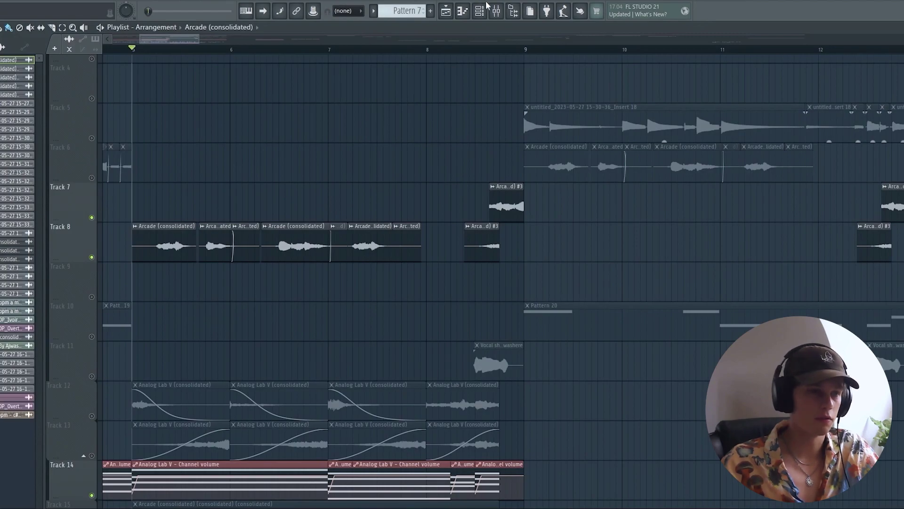
{"action": "left_click", "coordinate": [481, 11]}
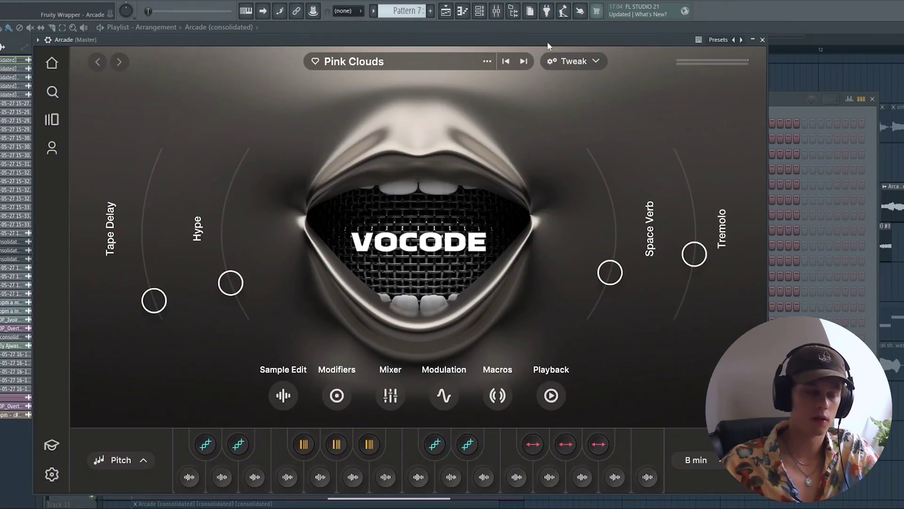
{"action": "left_click", "coordinate": [446, 13]}
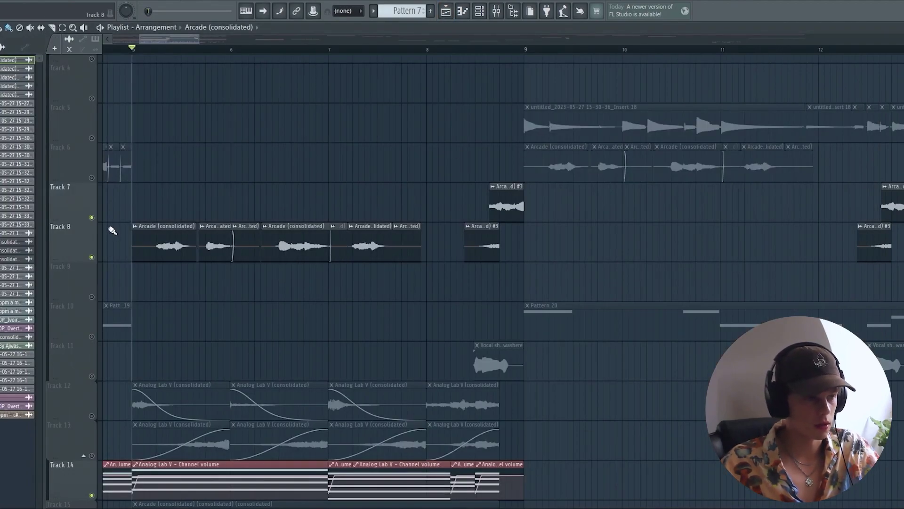
{"action": "key", "text": "space"}
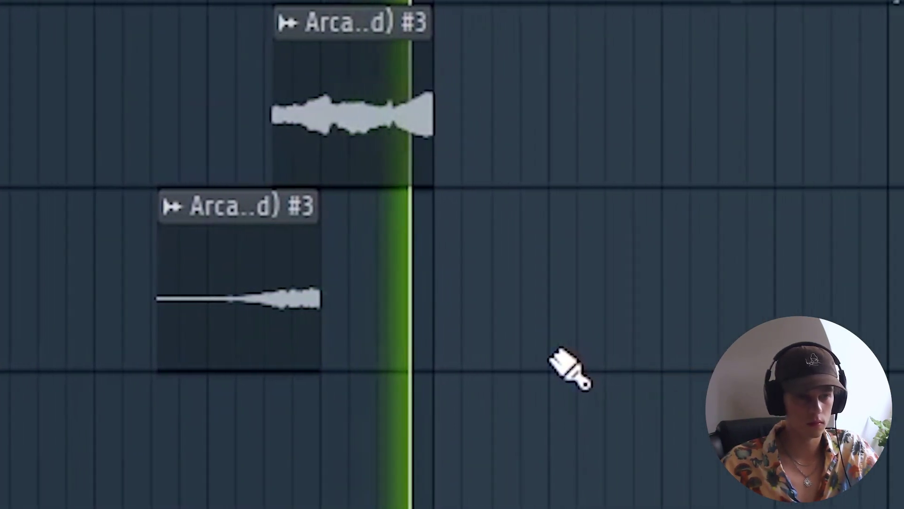
- Unmute the Vocal shot on Track 11 and play from bar 8
{"action": "left_click", "coordinate": [503, 327]}
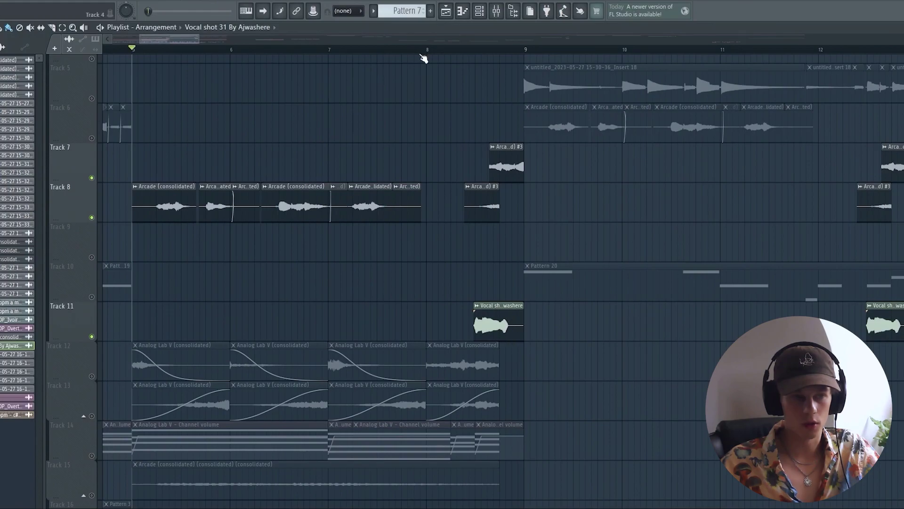
{"action": "left_click", "coordinate": [428, 51]}
{"action": "mouse_move", "coordinate": [430, 55]}
{"action": "left_mouse_down"}
{"action": "mouse_move", "coordinate": [418, 47]}
{"action": "mouse_move", "coordinate": [431, 50]}
{"action": "left_mouse_up"}
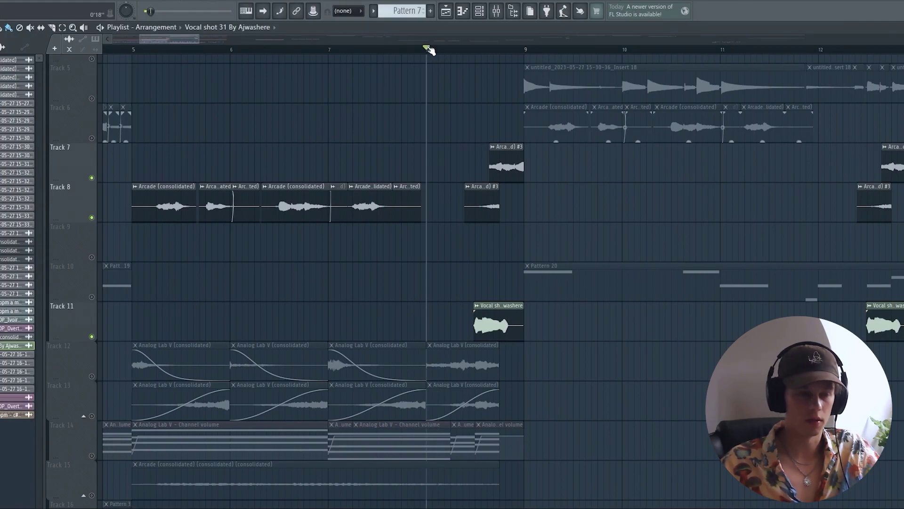
{"action": "key", "text": "space"}
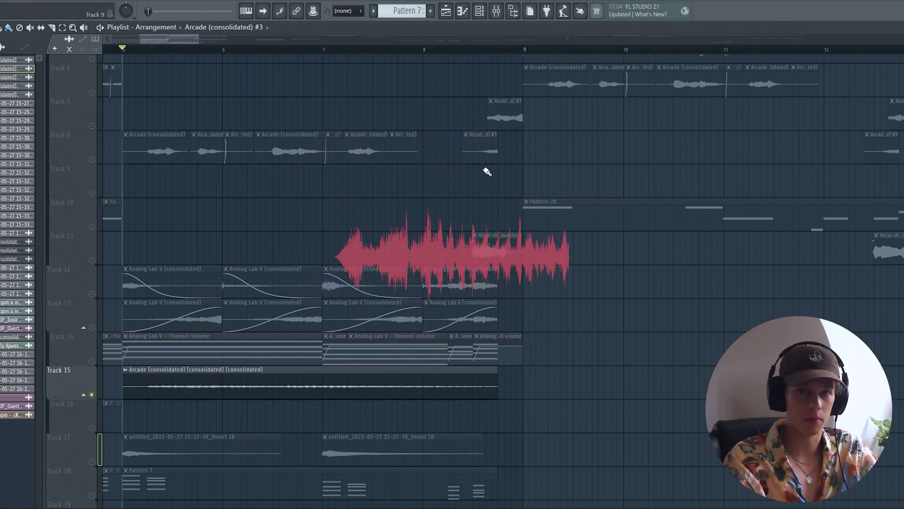
- Zoom in on the soloed Arcade texture on Track 15 and play it back
{"action": "scroll", "coordinate": [305, 232], "scroll_direction": "down", "scroll_amount": 2}
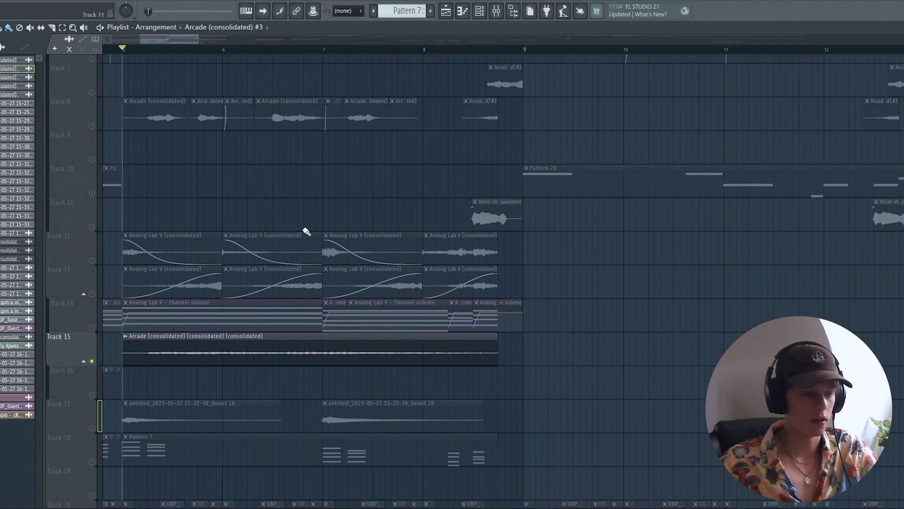
{"action": "scroll", "coordinate": [609, 428], "scroll_direction": "up", "scroll_amount": 2}
{"action": "key", "text": "space"}
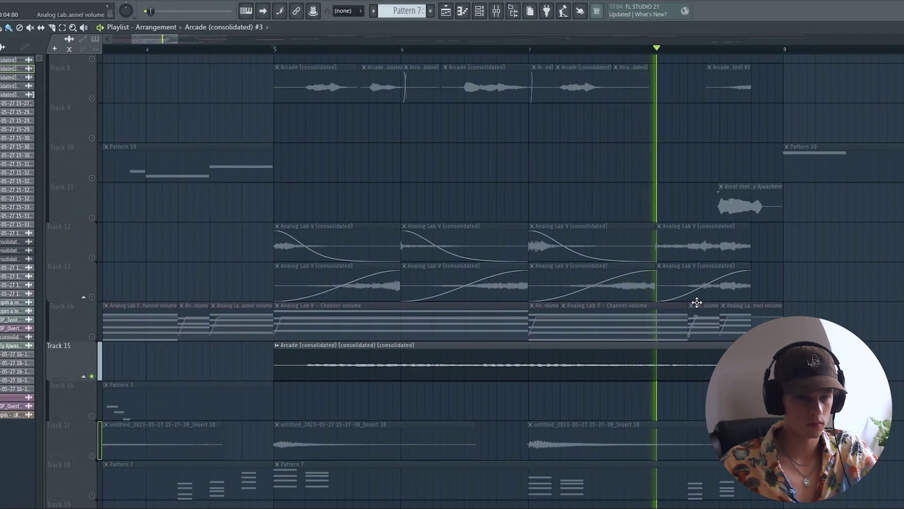
{"action": "scroll", "coordinate": [697, 302], "scroll_direction": "down", "scroll_amount": 3}
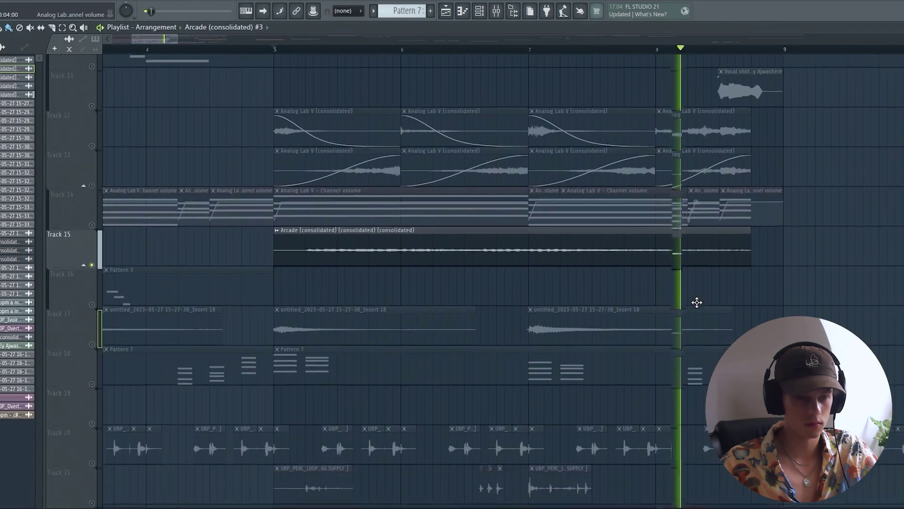
- Unsolo Track 10, mute percussion Tracks 20 and 21, and play the arrangement through
{"action": "scroll", "coordinate": [699, 296], "scroll_direction": "down", "scroll_amount": 2}
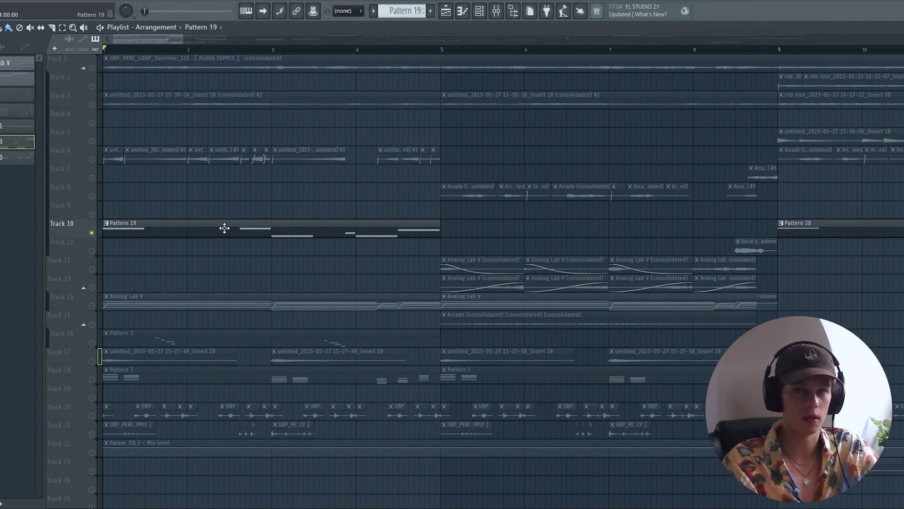
{"action": "left_click", "coordinate": [91, 233], "text": "ctrl"}
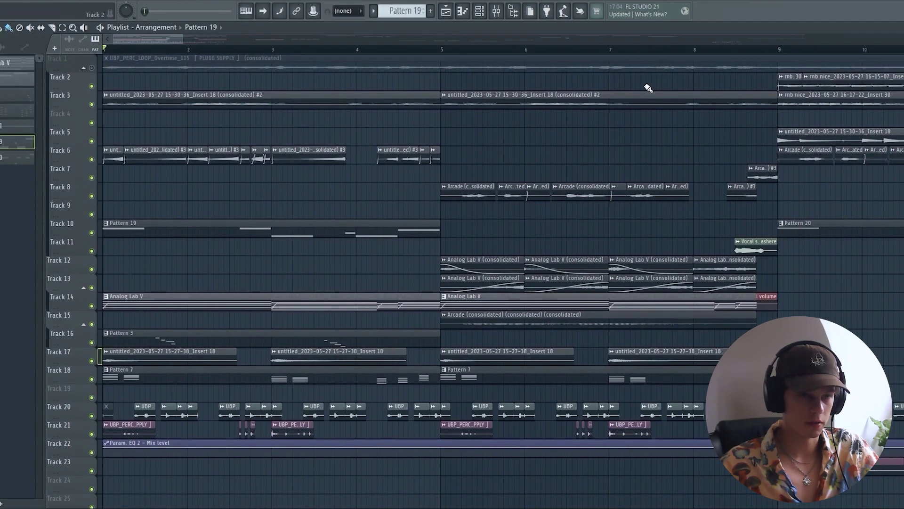
{"action": "left_click_drag", "start_coordinate": [91, 416], "coordinate": [91, 433]}
{"action": "key", "text": "space"}
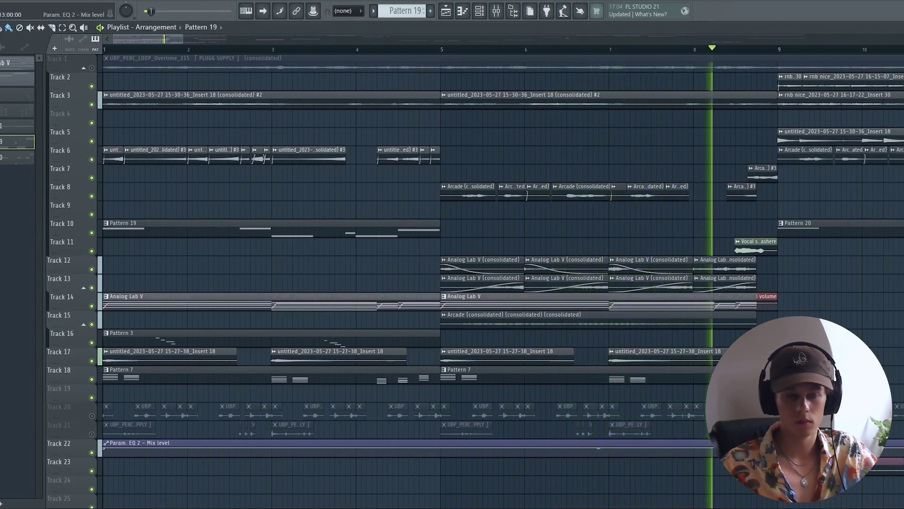
{"action": "key", "text": "space"}
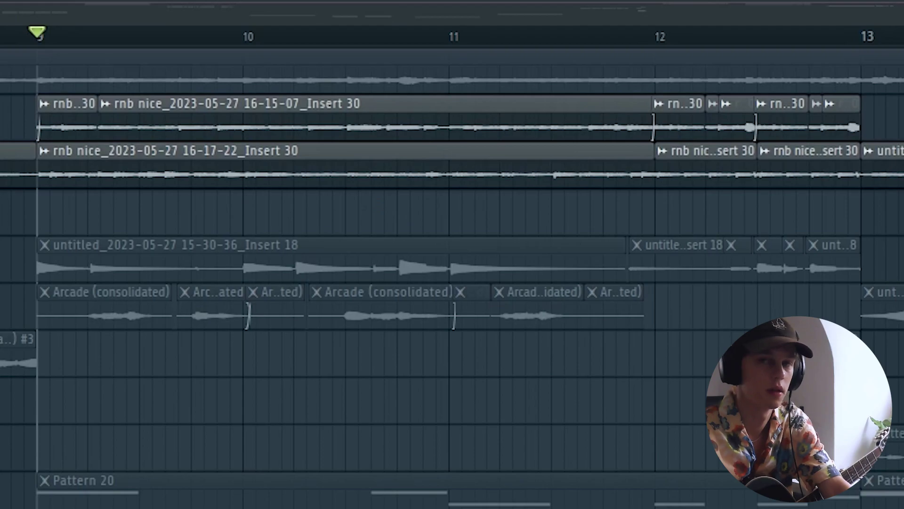
{"action": "key", "text": "space"}
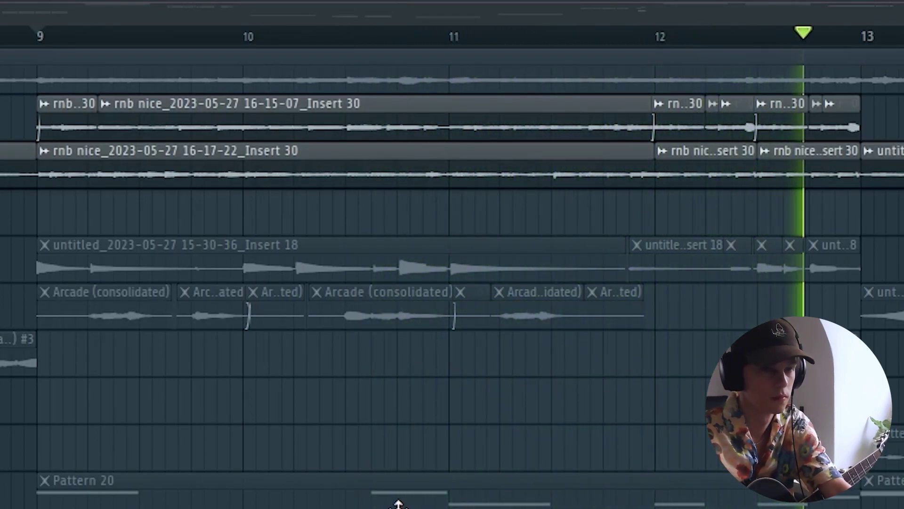
{"action": "key", "text": "space"}
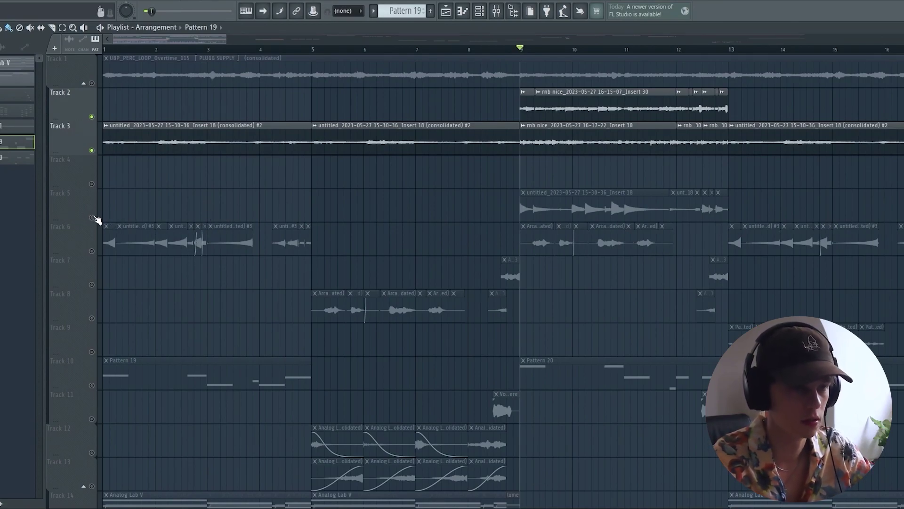
- Play the arrangement from bar 9, then stop
{"action": "key", "text": "space"}
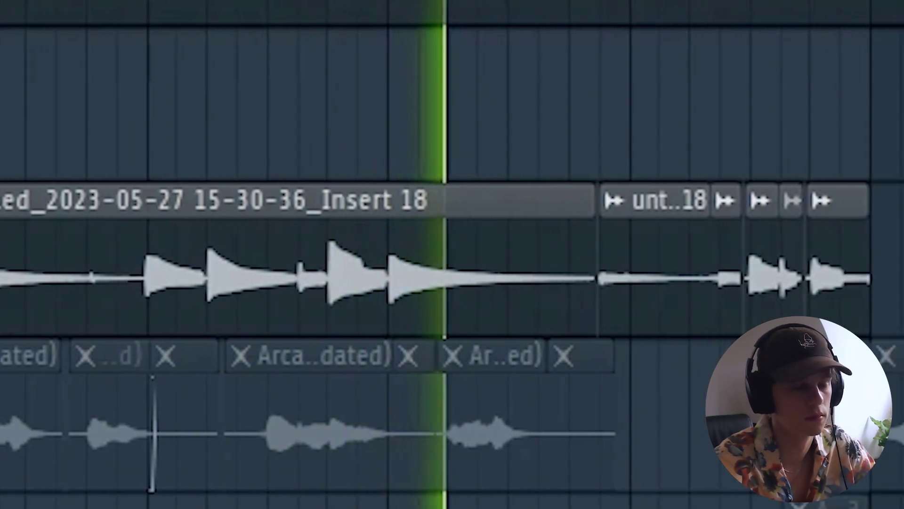
{"action": "key", "text": "space"}
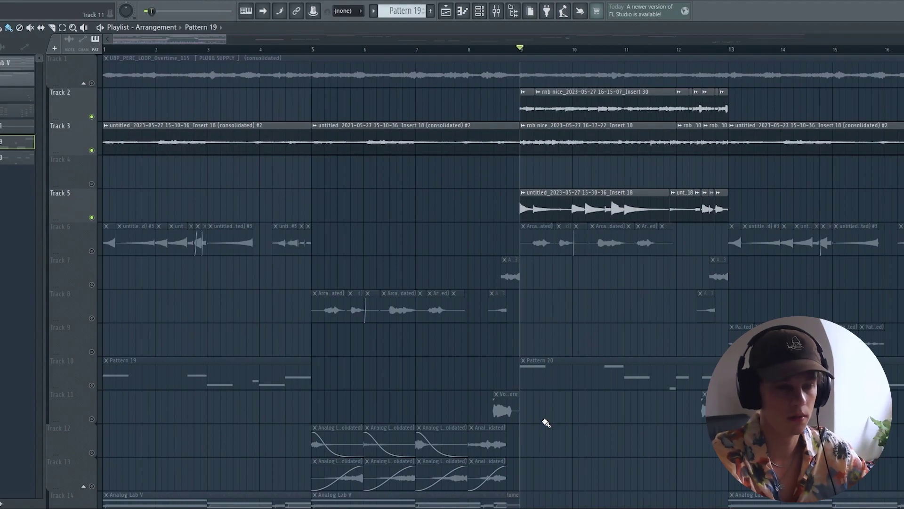
{"action": "scroll", "coordinate": [547, 423], "scroll_direction": "up", "scroll_amount": 3}
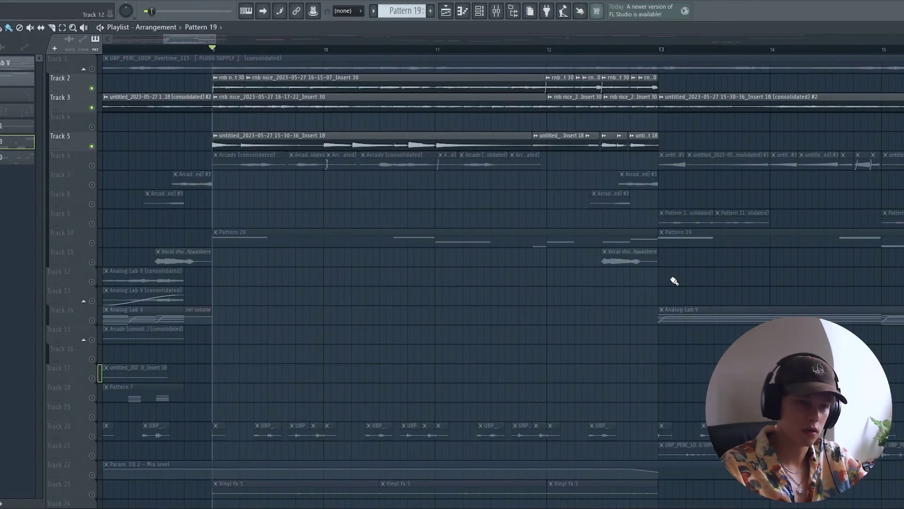
- Unmute tracks 11, 10, 6, 7 and 8
{"action": "left_click", "coordinate": [91, 262]}
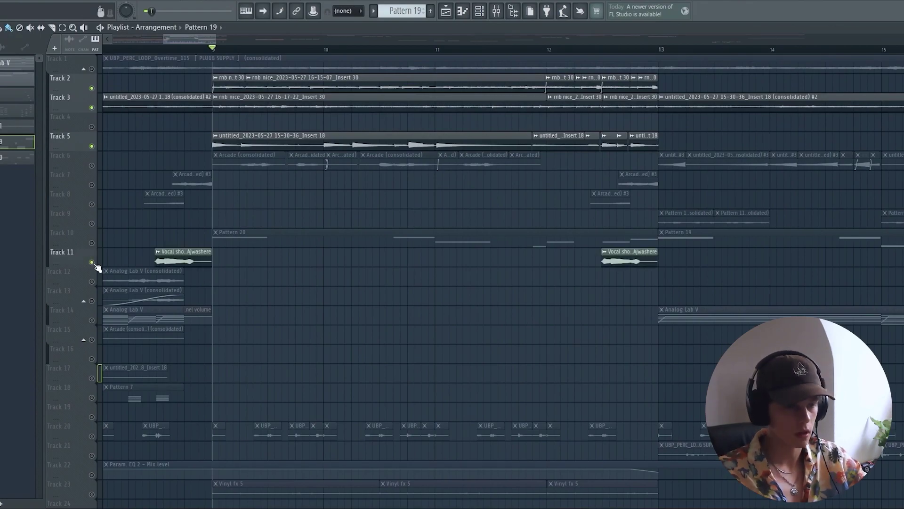
{"action": "left_click", "coordinate": [92, 243]}
{"action": "left_click", "coordinate": [92, 165]}
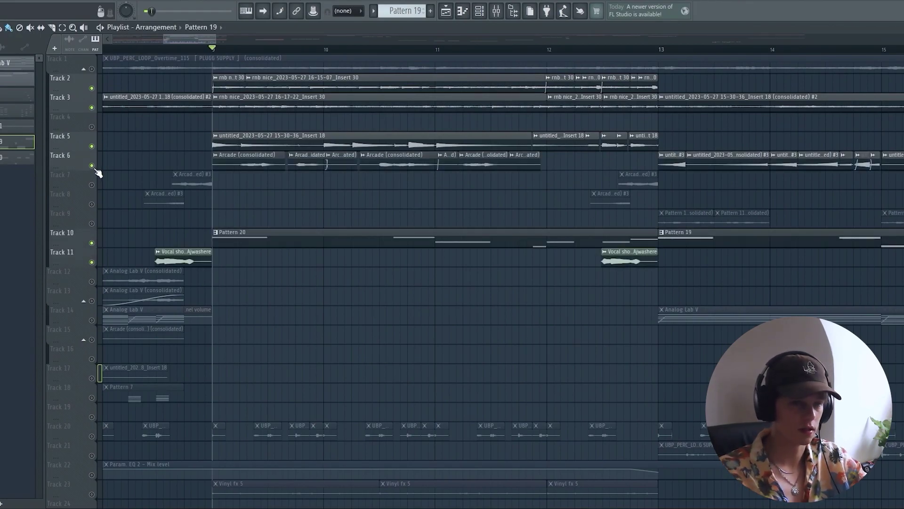
{"action": "left_click", "coordinate": [92, 184]}
{"action": "left_click", "coordinate": [92, 204]}
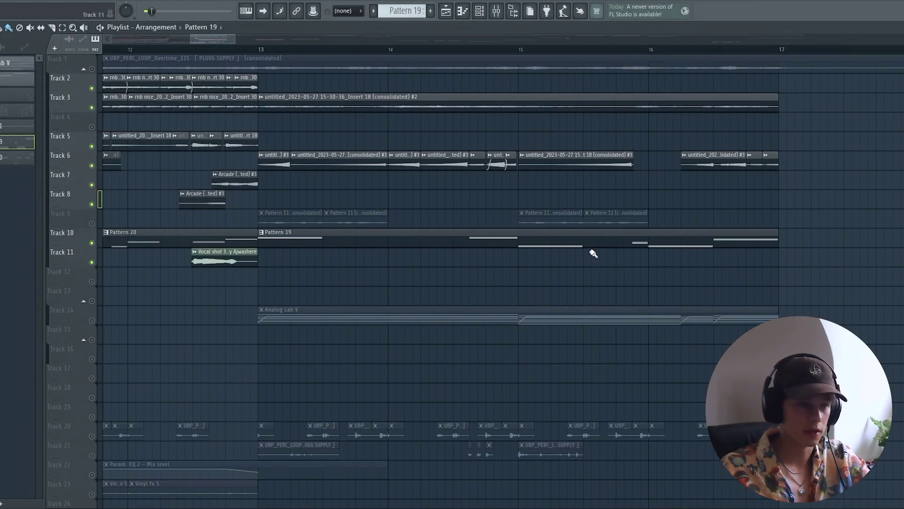
- Unmute Track 14's Analog Lab V clips, listen from bar 13, and add empty Pattern 25
{"action": "scroll", "coordinate": [593, 253], "scroll_direction": "down", "scroll_amount": 5}
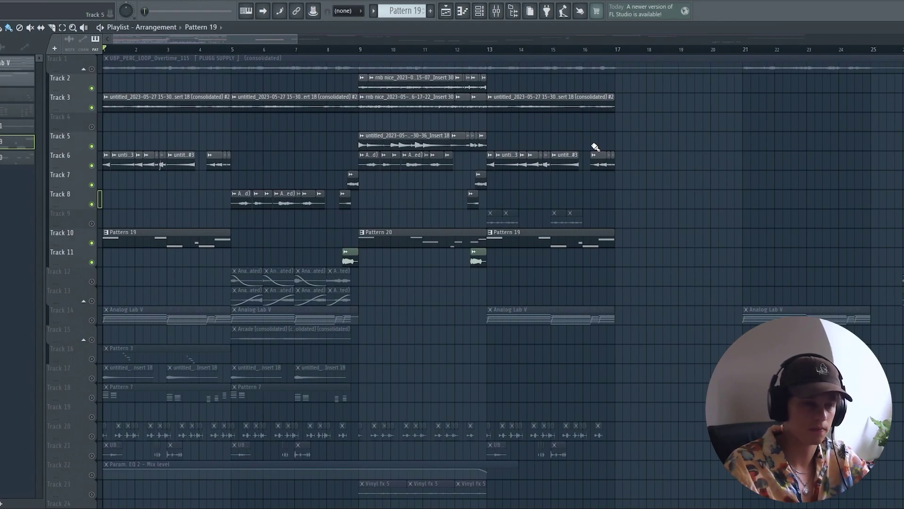
{"action": "left_click", "coordinate": [490, 47]}
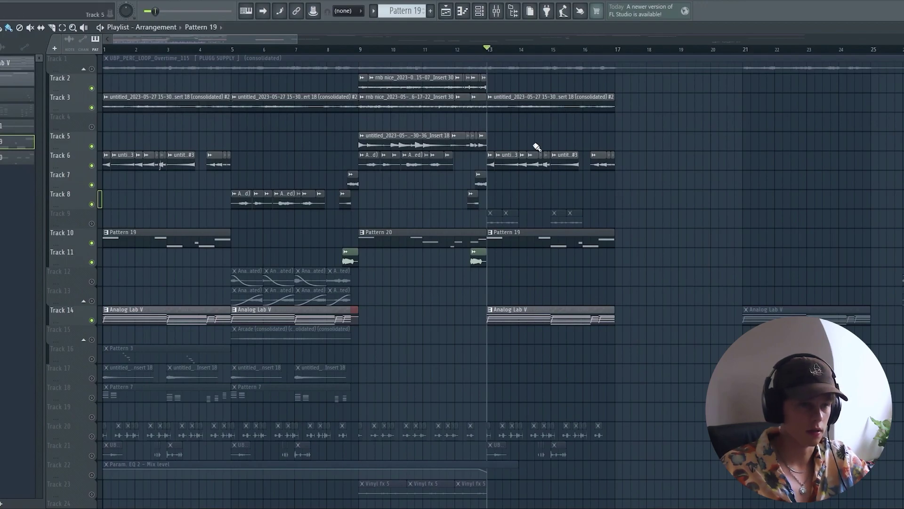
{"action": "key", "text": "space"}
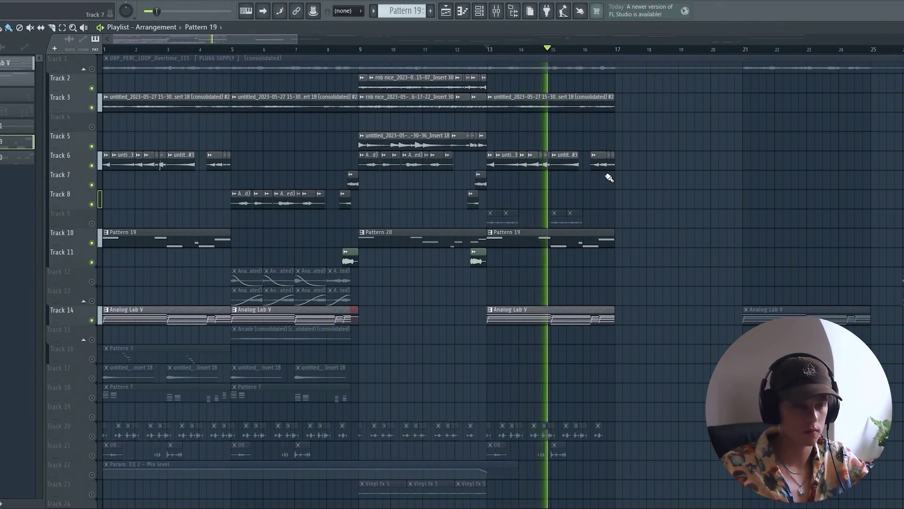
{"action": "key", "text": "space"}
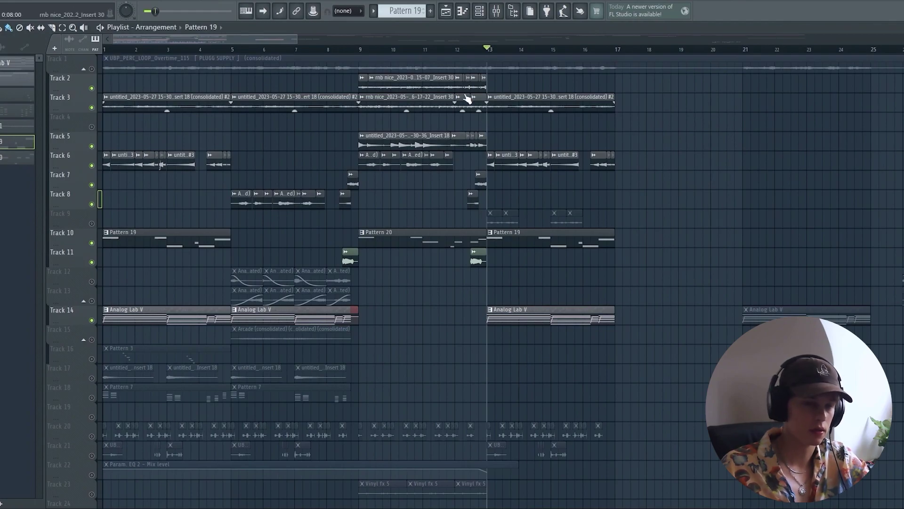
{"action": "left_click", "coordinate": [430, 10]}
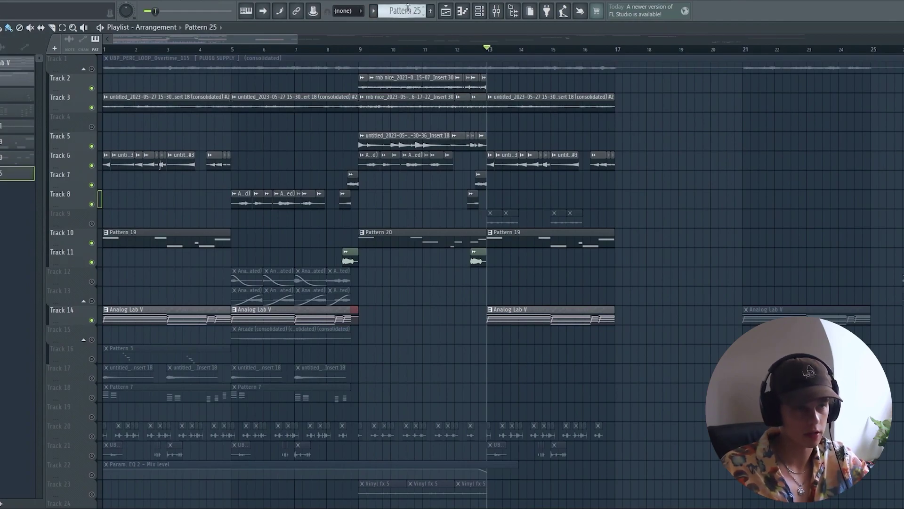
- Open Pattern 11's Kontakt notes and preview the F#4 note
{"action": "double_click", "coordinate": [476, 259]}
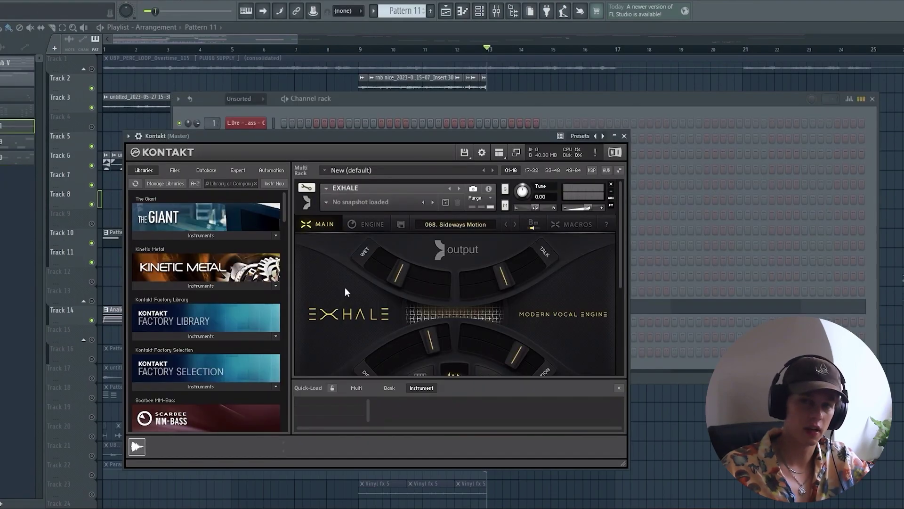
{"action": "scroll", "coordinate": [345, 287], "scroll_direction": "down", "scroll_amount": 3}
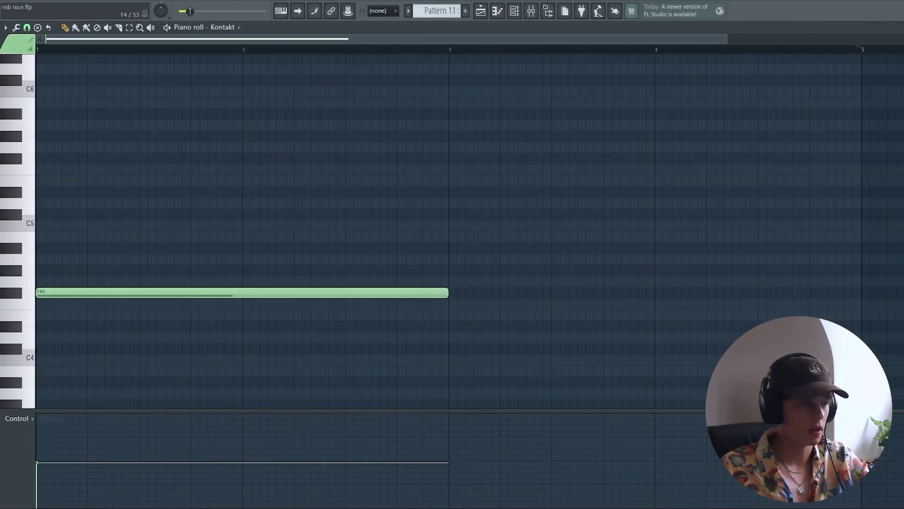
{"action": "left_click", "coordinate": [18, 296]}
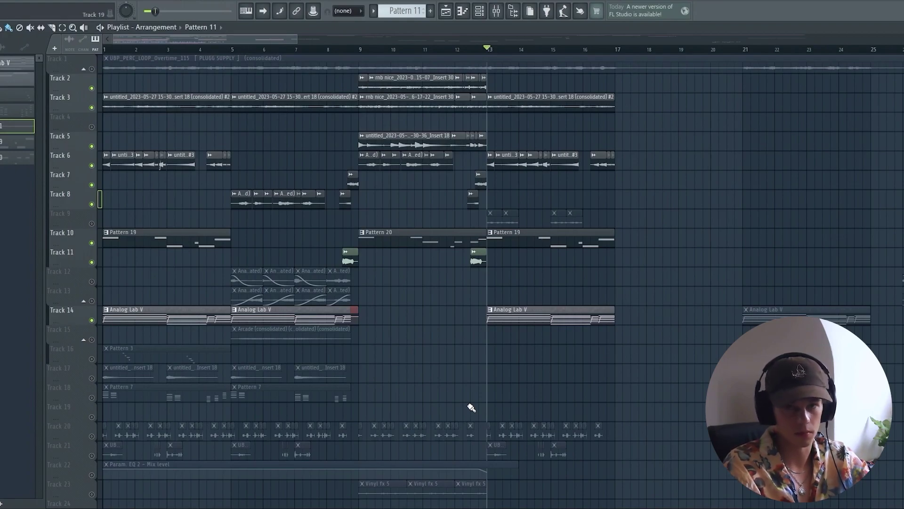
- Unmute Track 9's Pattern 11 clips and play from bar 13
{"action": "left_click", "coordinate": [92, 224]}
{"action": "key", "text": "space"}
{"action": "scroll", "coordinate": [683, 125], "scroll_direction": "up", "scroll_amount": 3}
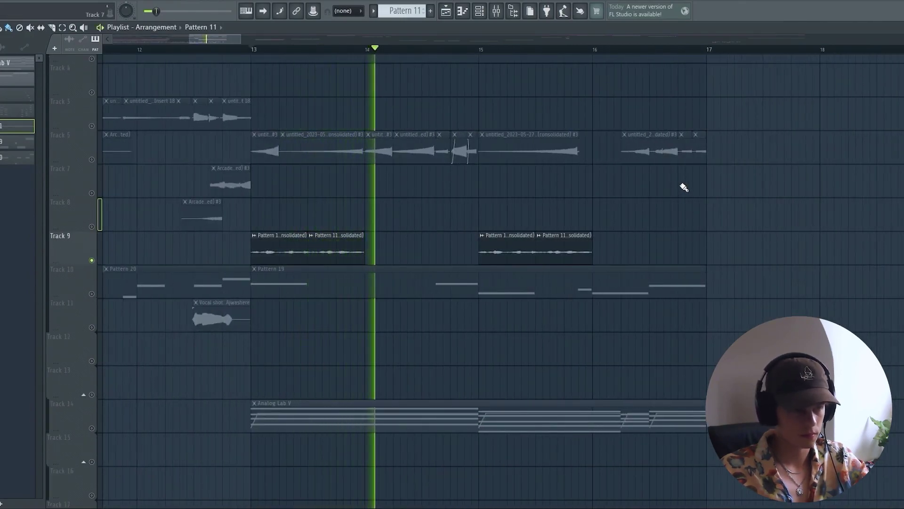
{"action": "scroll", "coordinate": [617, 325], "scroll_direction": "down", "scroll_amount": 5}
{"action": "scroll", "coordinate": [527, 360], "scroll_direction": "down", "scroll_amount": 1}
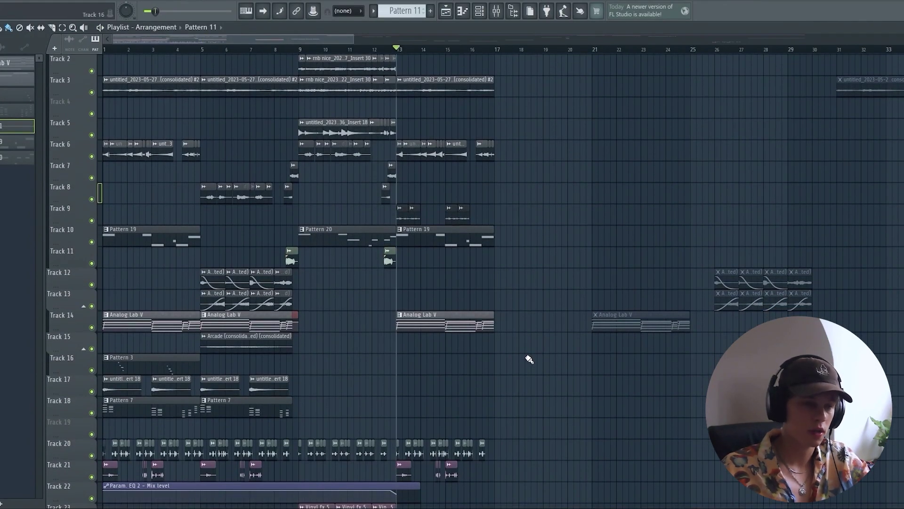
- Mute percussion tracks 20 and 21 plus the Vinyl fx track 23, playing from bar 12
{"action": "left_click", "coordinate": [92, 456]}
{"action": "left_click", "coordinate": [92, 476]}
{"action": "scroll", "coordinate": [541, 329], "scroll_direction": "down", "scroll_amount": 2}
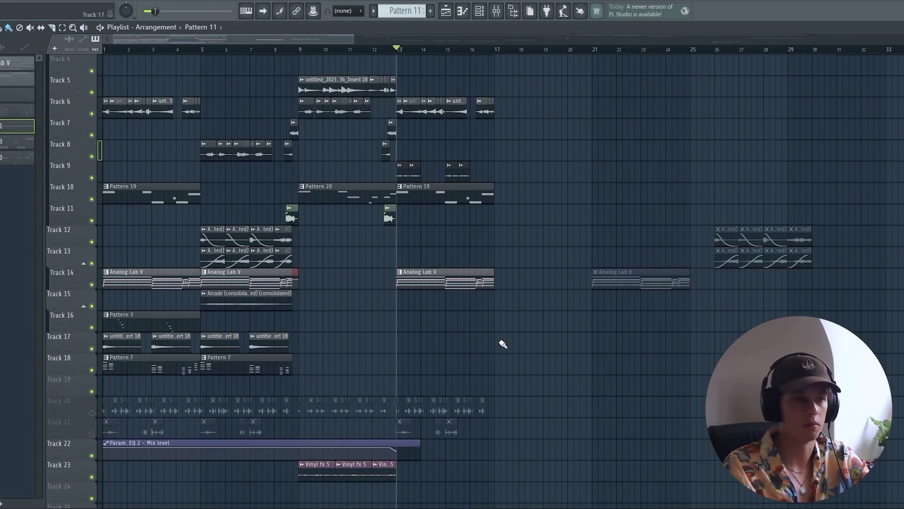
{"action": "key", "text": "space"}
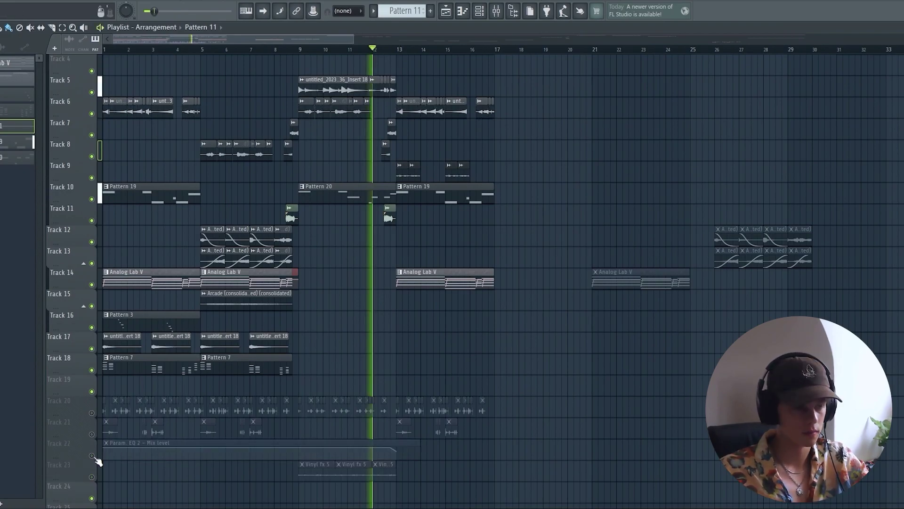
{"action": "left_click", "coordinate": [92, 477]}
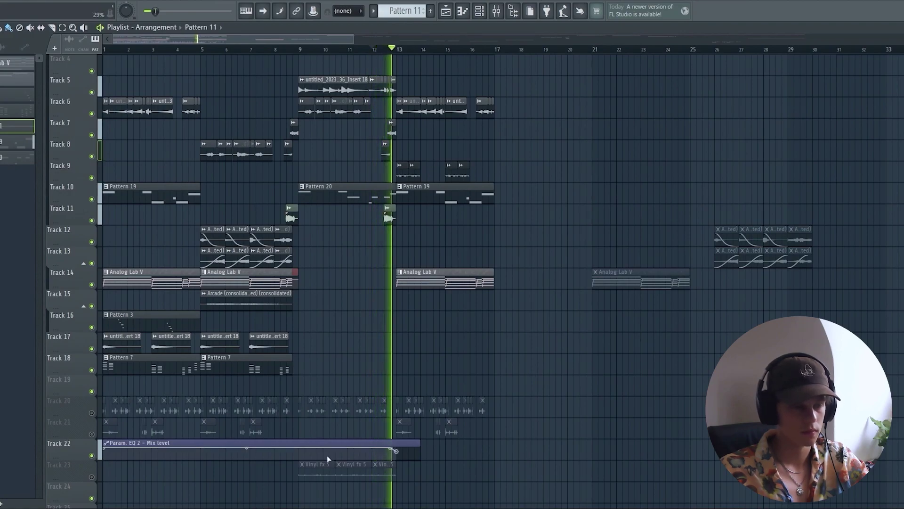
{"action": "scroll", "coordinate": [428, 455], "scroll_direction": "up", "scroll_amount": 3}
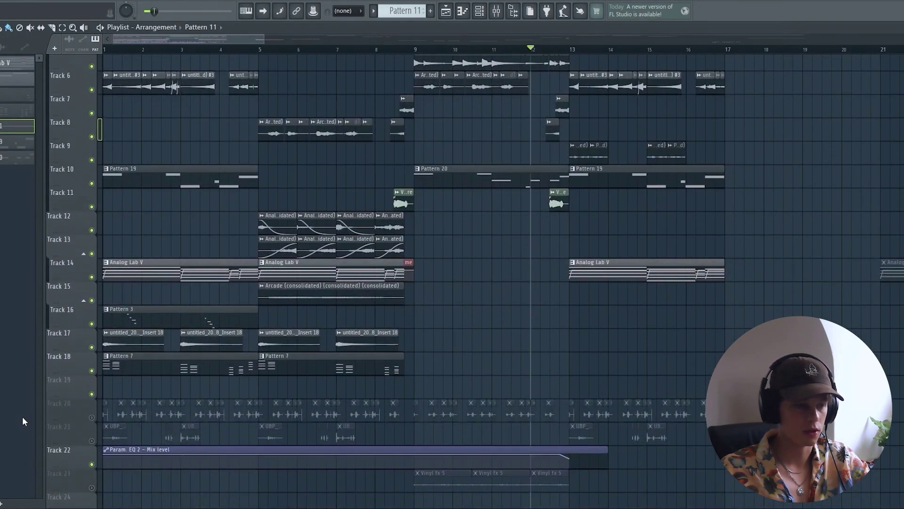
- Unmute percussion tracks 20 and 21 and play their UBP_PERC loops from bar 1
{"action": "left_click", "coordinate": [92, 441]}
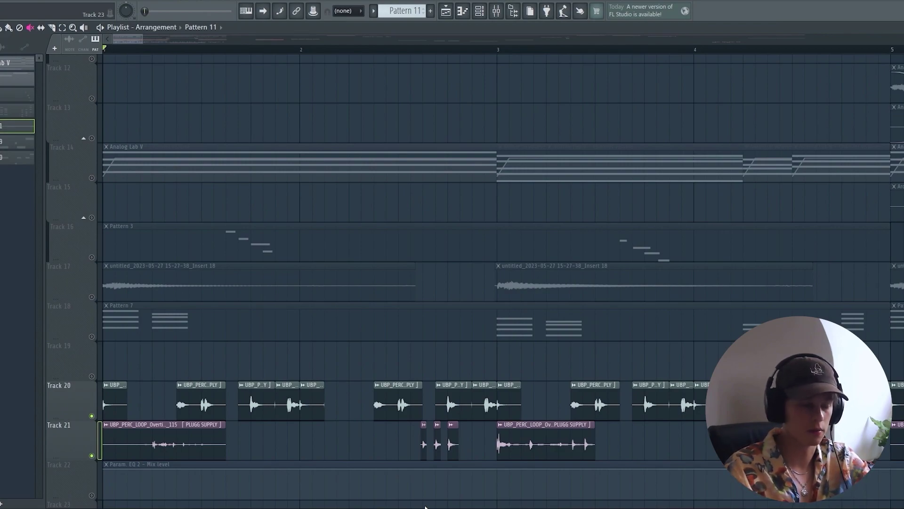
{"action": "scroll", "coordinate": [464, 268], "scroll_direction": "down", "scroll_amount": 1}
{"action": "key", "text": "space"}
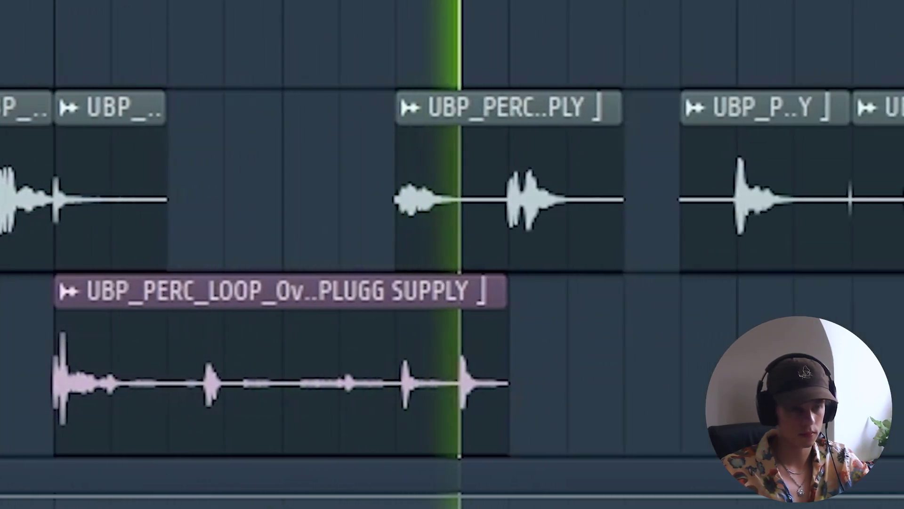
- Stop playback and review Maximus's LOW, MID and HIGH band compression, ending on the MASTER band
{"action": "key", "text": "space"}
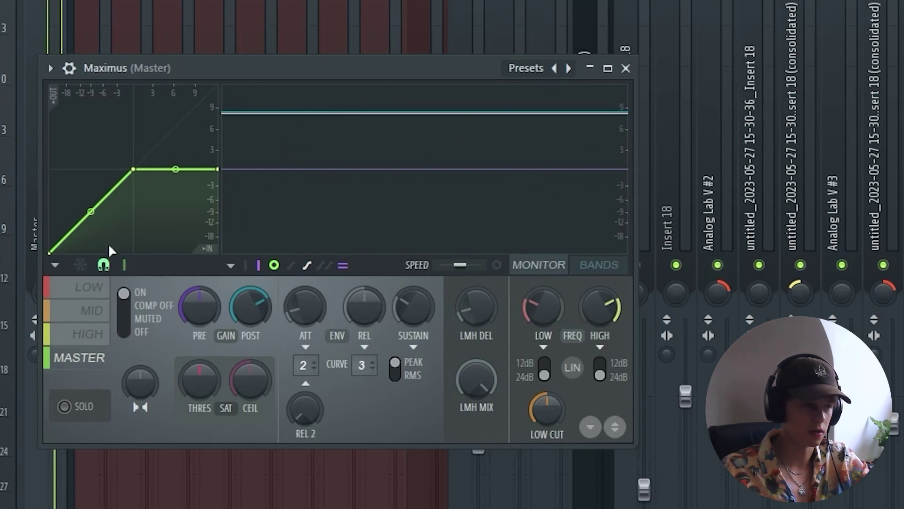
{"action": "left_click", "coordinate": [91, 288]}
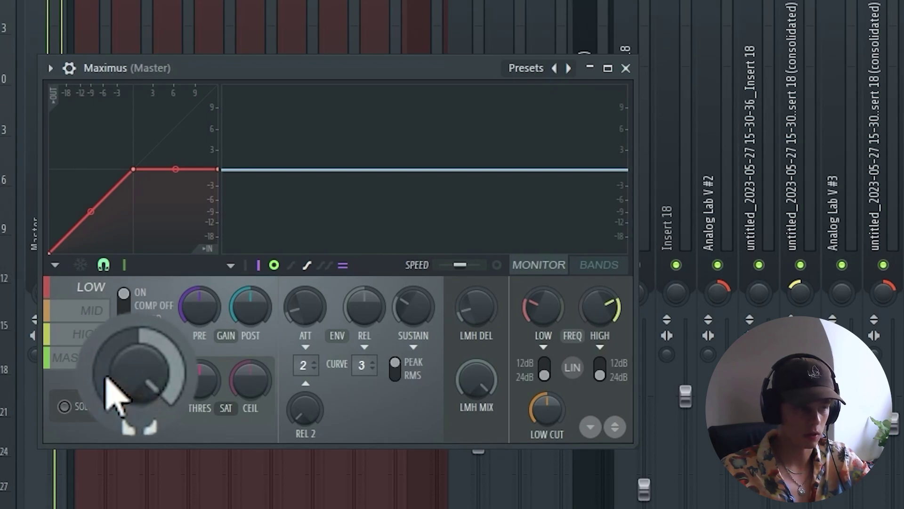
{"action": "left_click", "coordinate": [93, 311]}
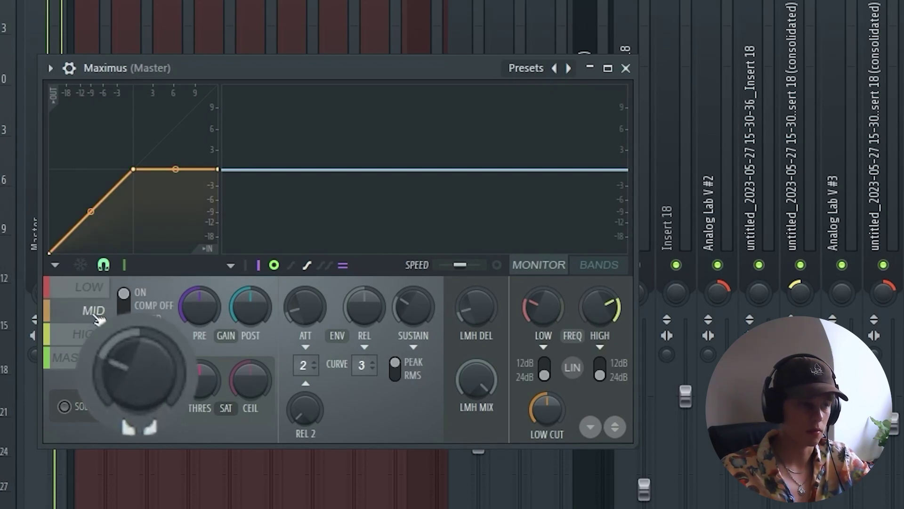
{"action": "left_click", "coordinate": [91, 335]}
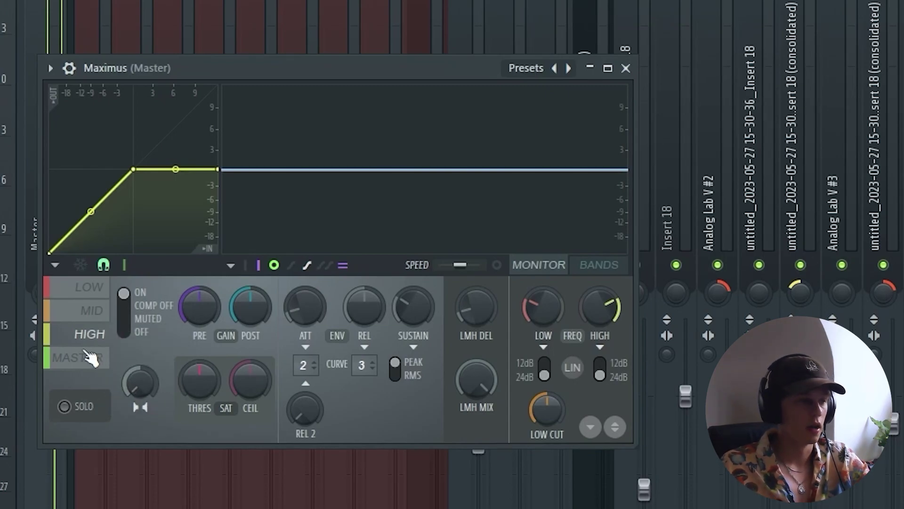
{"action": "left_click", "coordinate": [83, 358]}
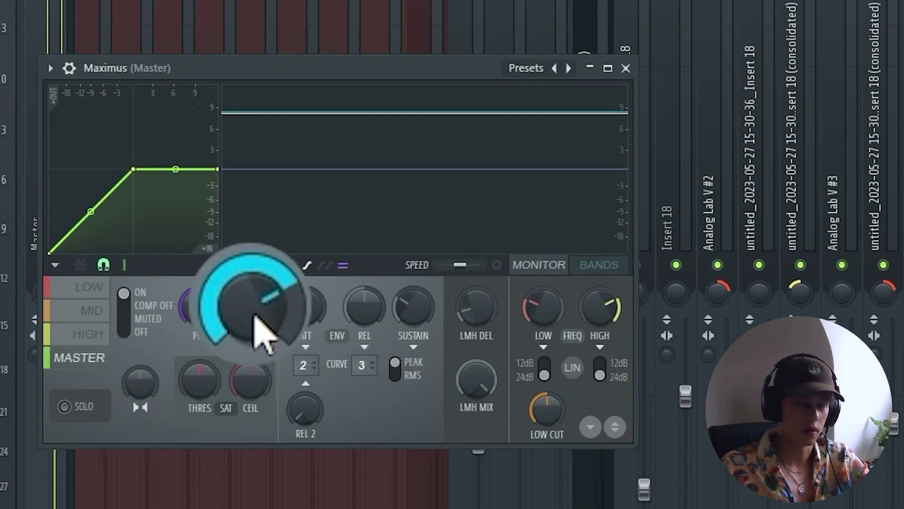